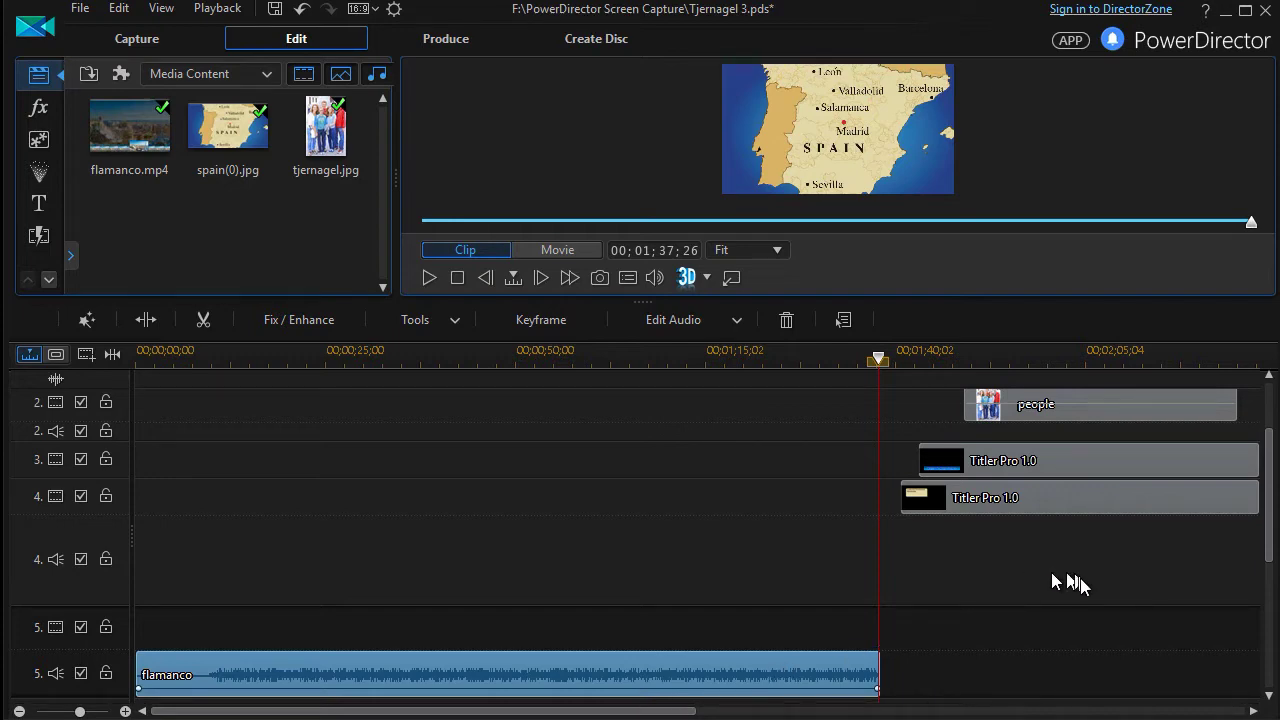
# Step: Scrub the movie past 00;01;41 until the names title and people photo appear over the Spain map
pyautogui.click(881, 363)
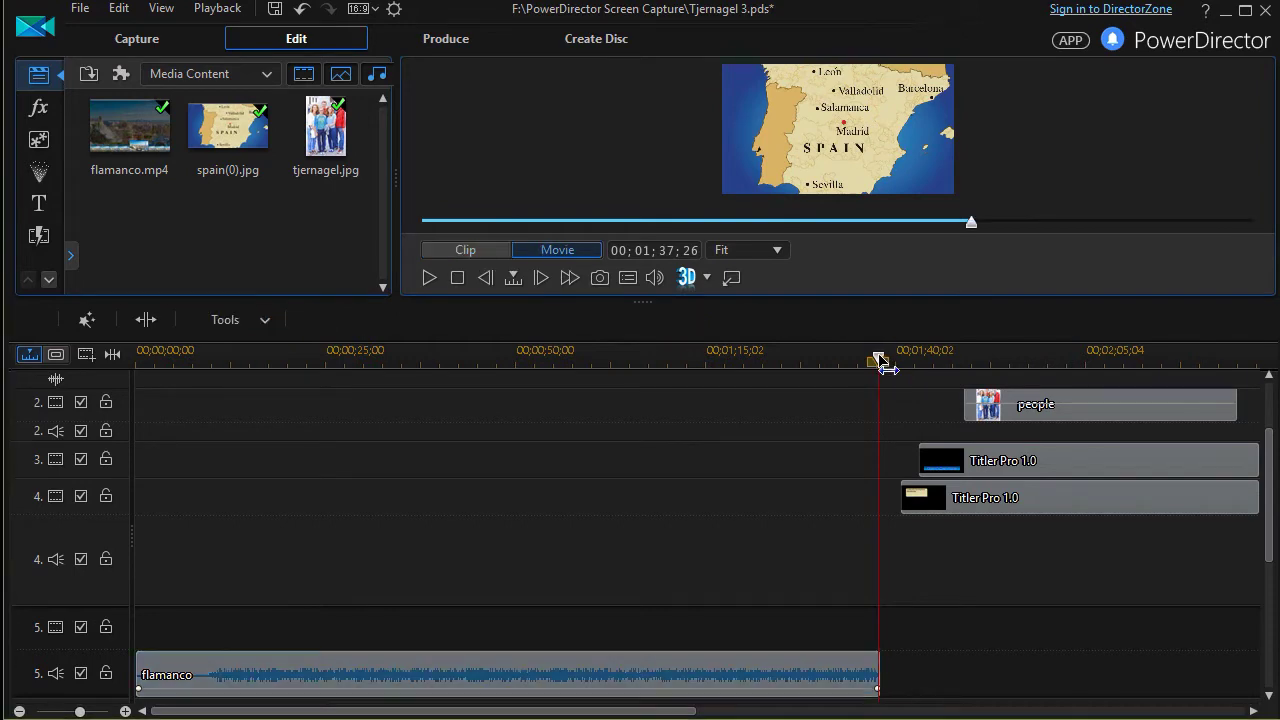
pyautogui.moveTo(880, 359); pyautogui.dragTo(958, 373)
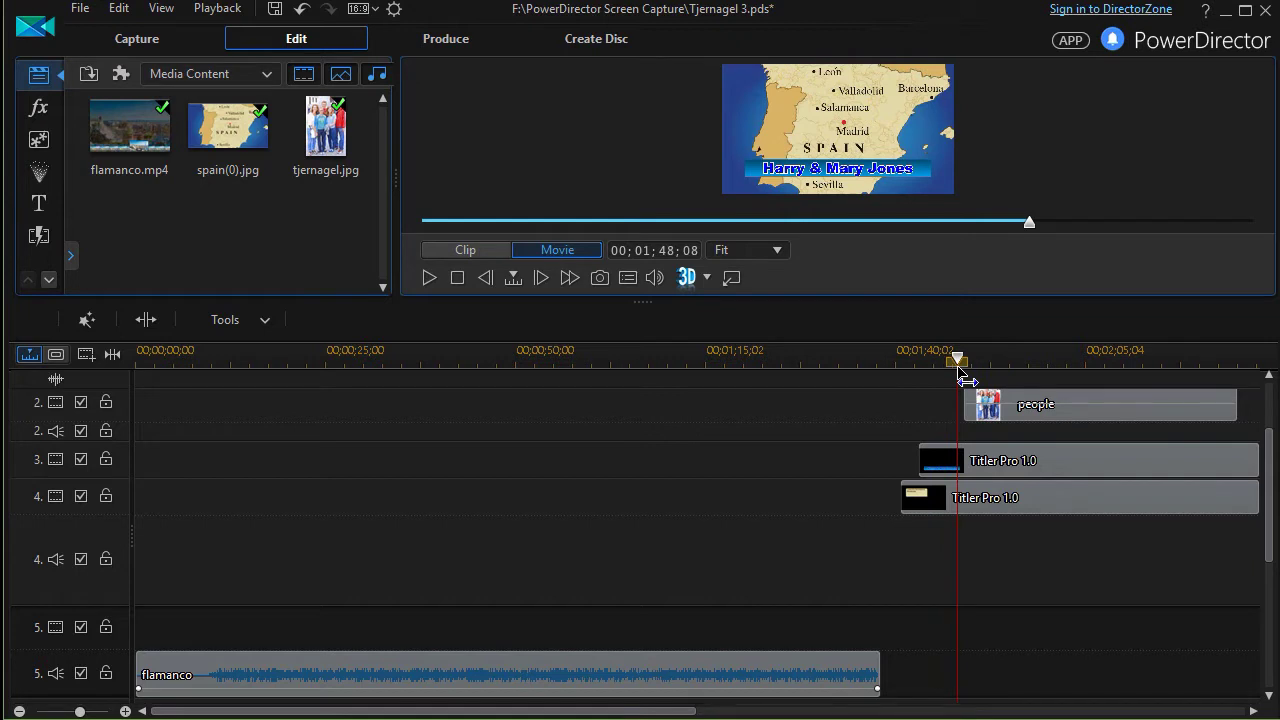
pyautogui.moveTo(960, 373); pyautogui.dragTo(895, 389)
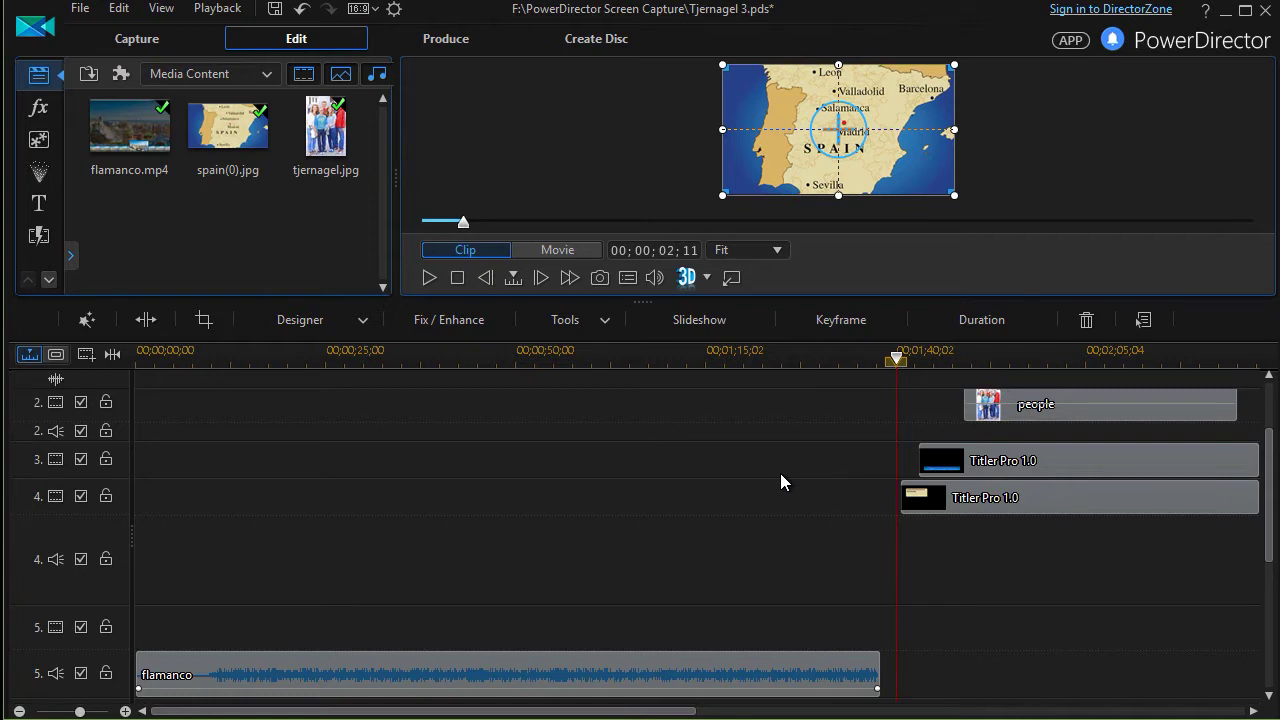
# Step: Play the music from 00;00;21;05 to 00;00;24;16, then select the people photo clip starting 00;01;49;01
pyautogui.moveTo(308, 358); pyautogui.dragTo(302, 361)
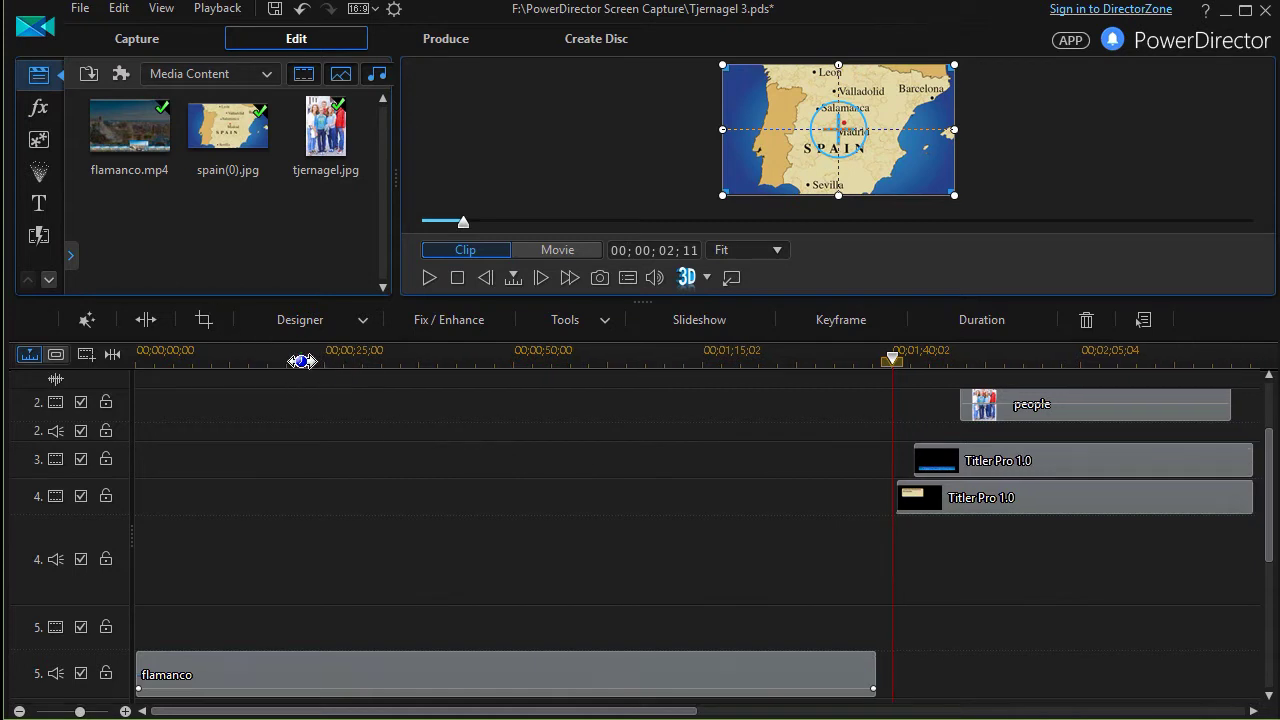
pyautogui.click(294, 357)
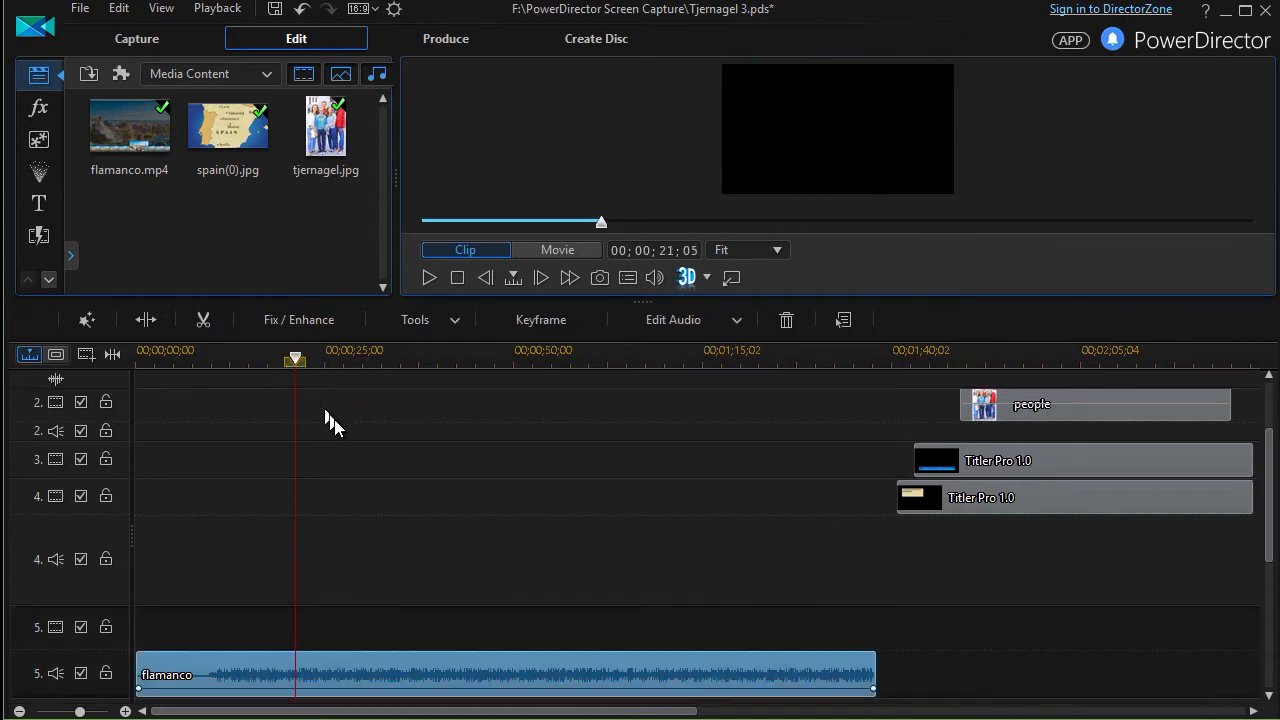
pyautogui.click(430, 278)
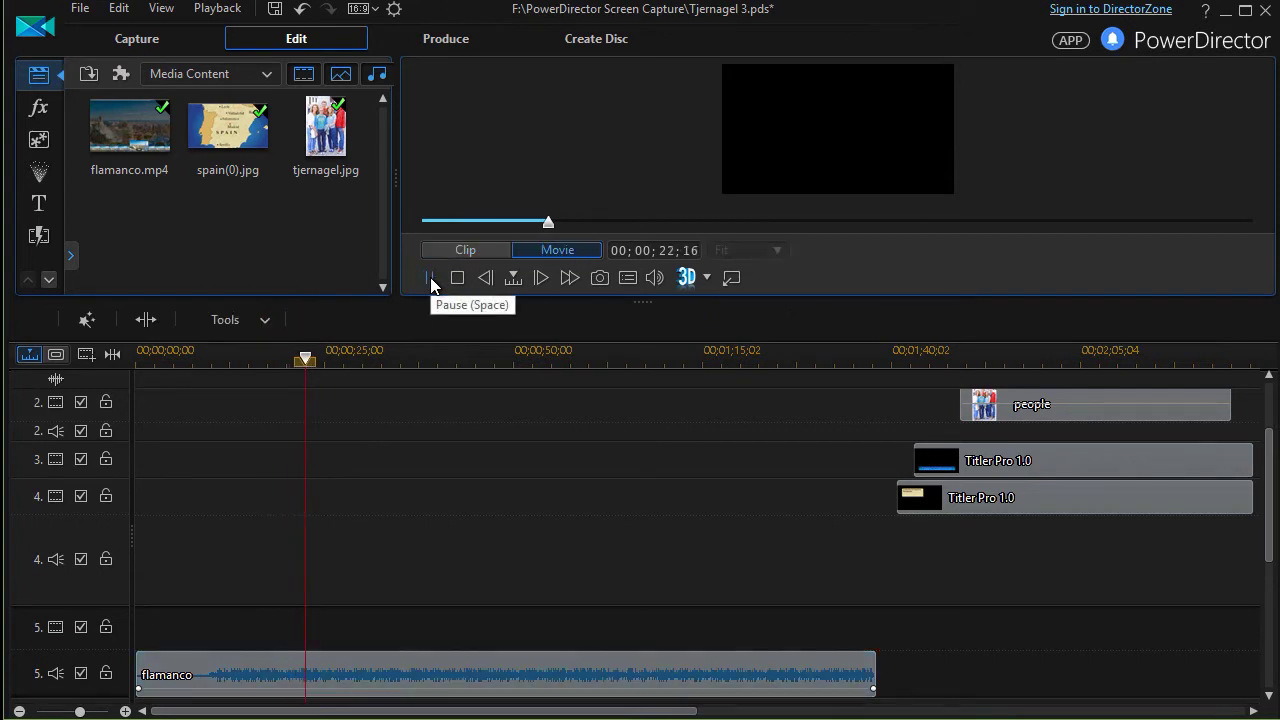
pyautogui.click(431, 279)
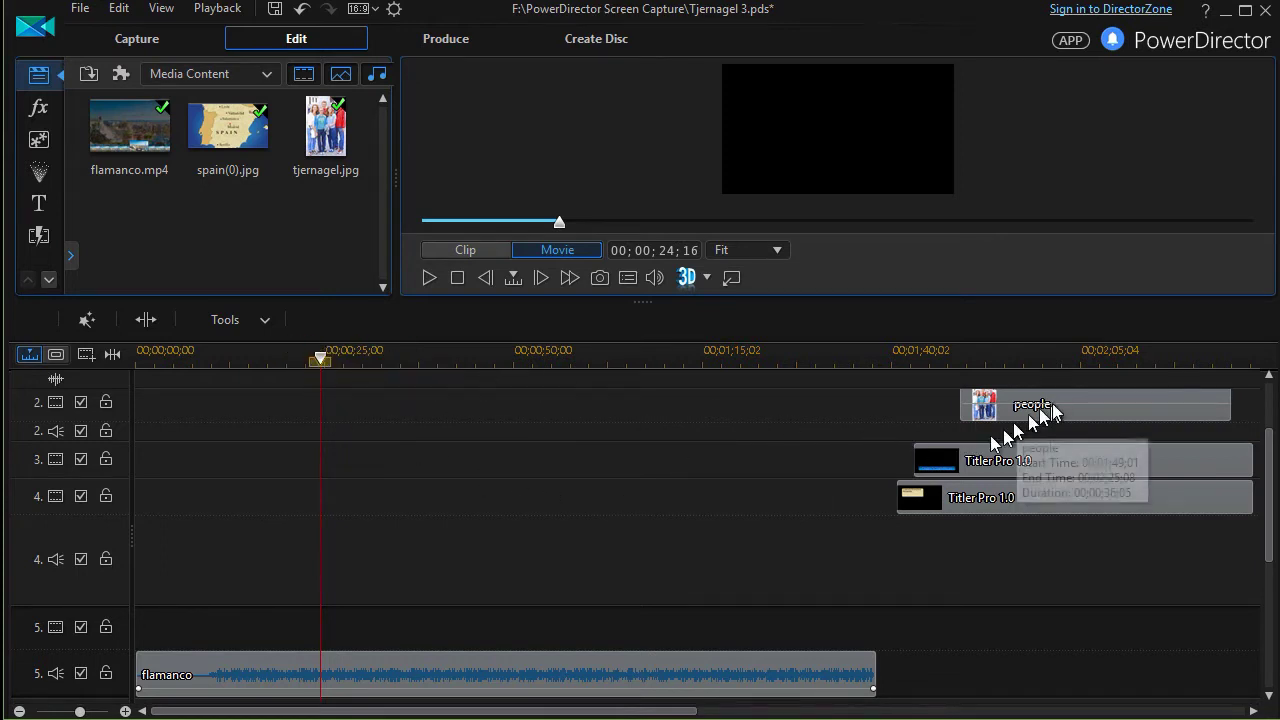
pyautogui.moveTo(1057, 413)
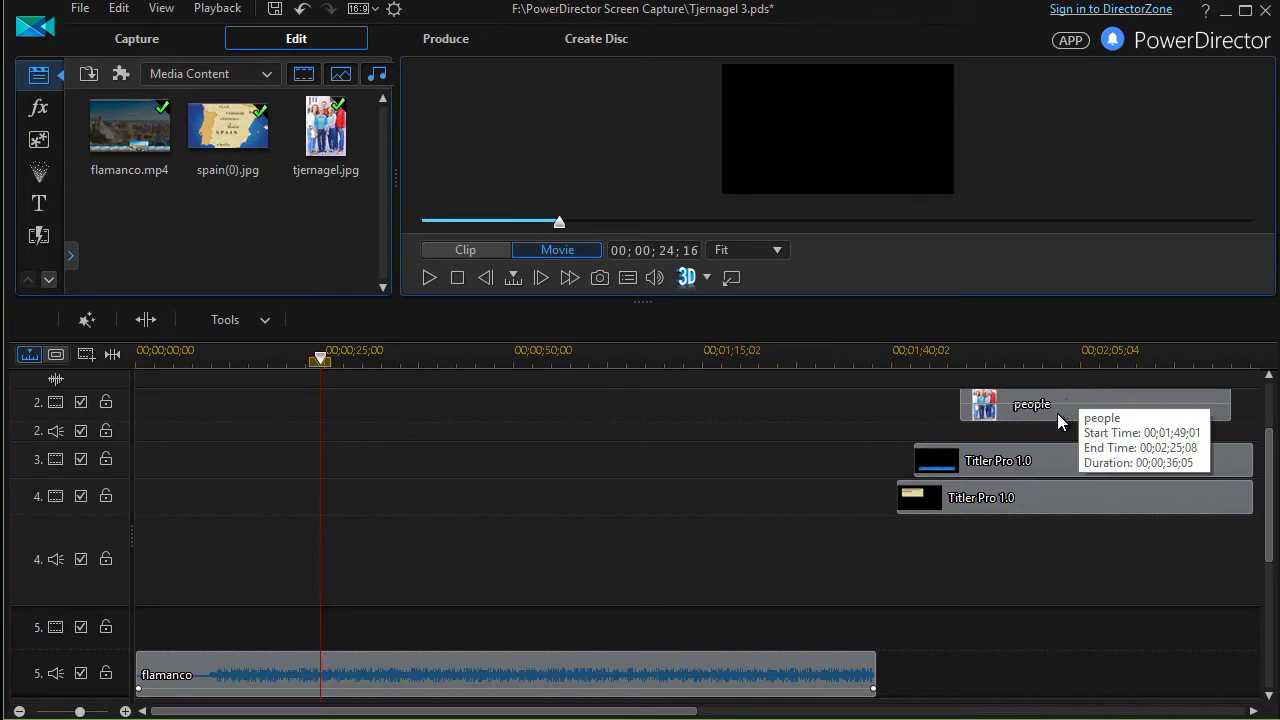
pyautogui.moveTo(1057, 412)
pyautogui.mouseDown()
pyautogui.moveTo(950, 400)
pyautogui.moveTo(450, 437)
pyautogui.moveTo(1057, 413)
pyautogui.mouseUp()
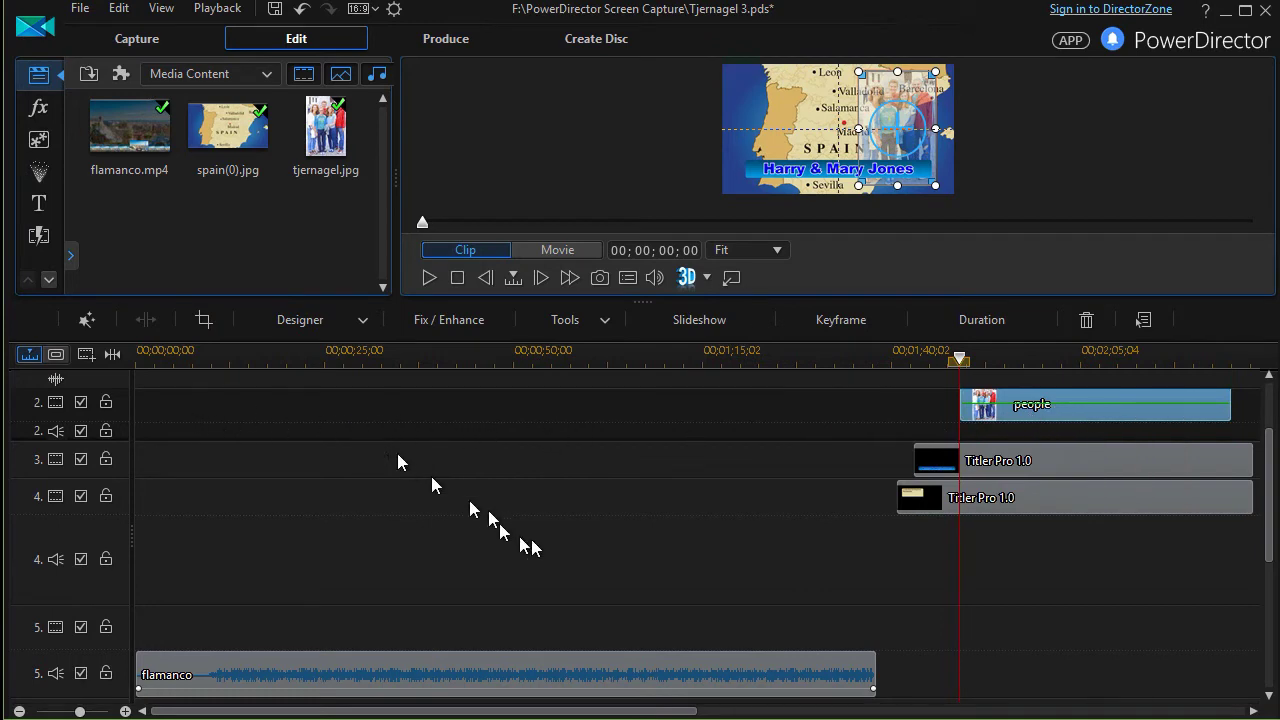
pyautogui.scroll(2, 529, 533)
pyautogui.scroll(-4, 529, 540)
pyautogui.scroll(4, 527, 540)
pyautogui.scroll(-2, 527, 540)
pyautogui.scroll(2, 527, 540)
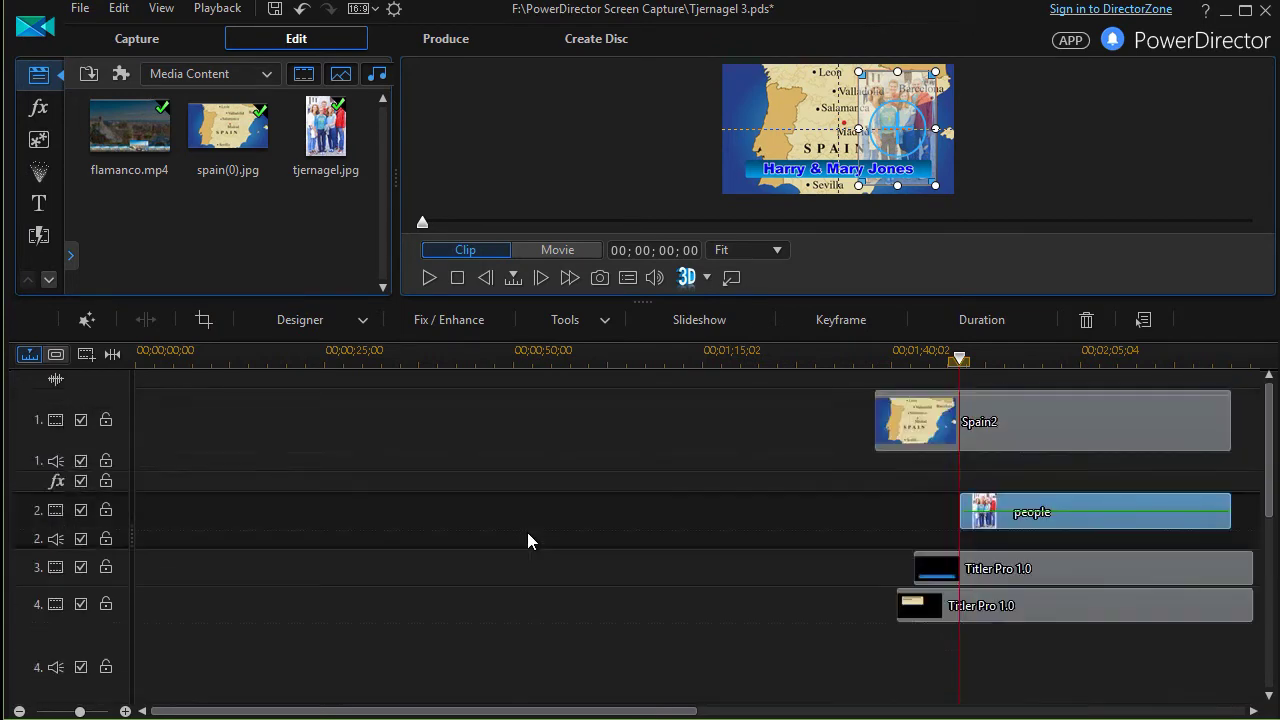
pyautogui.scroll(-4, 527, 540)
pyautogui.scroll(2, 527, 540)
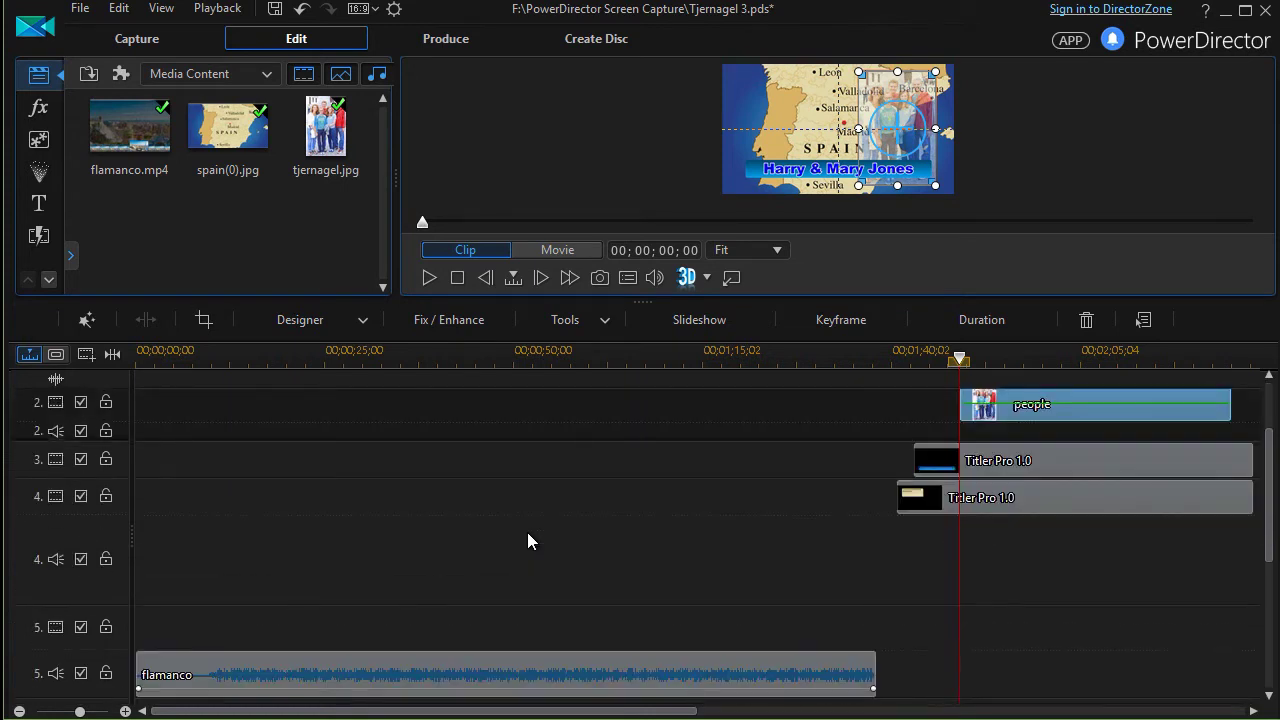
pyautogui.scroll(2, 527, 540)
pyautogui.scroll(-2, 527, 540)
# Step: Select the flamanco audio clip on track 5, spanning 00;00;00;00 to 00;01;38;06
pyautogui.scroll(-3, 460, 502)
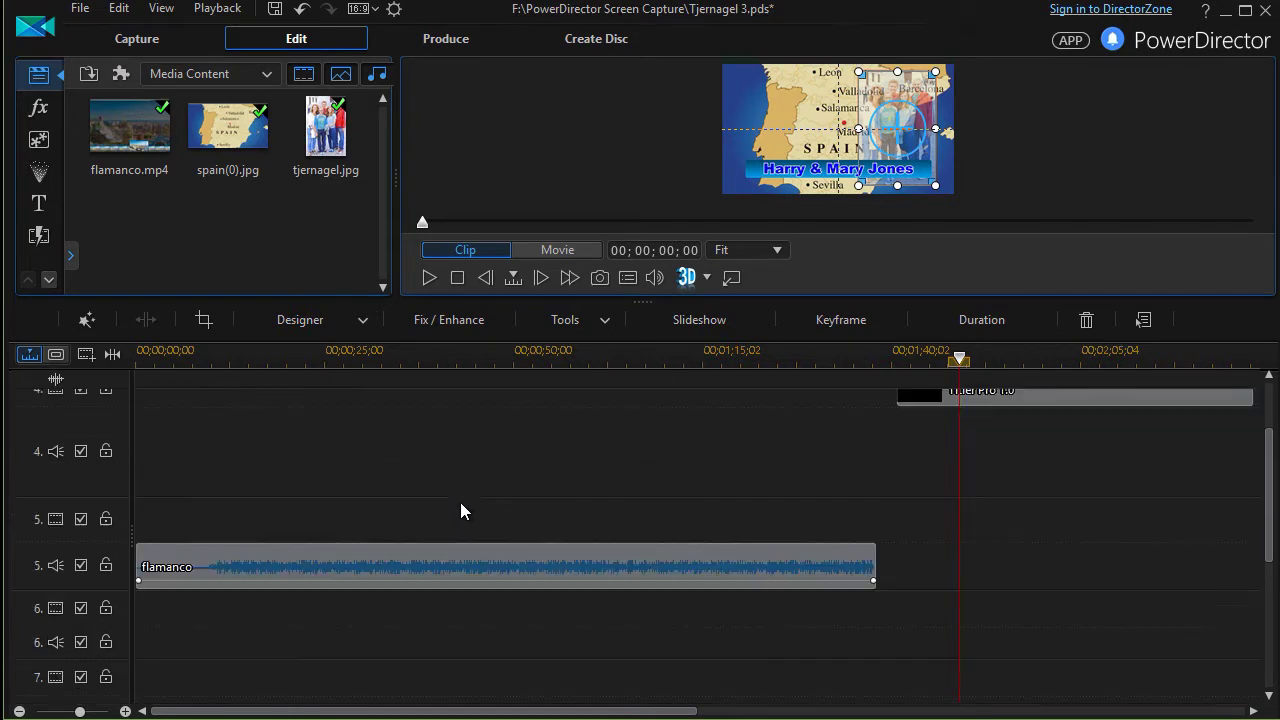
pyautogui.click(450, 570)
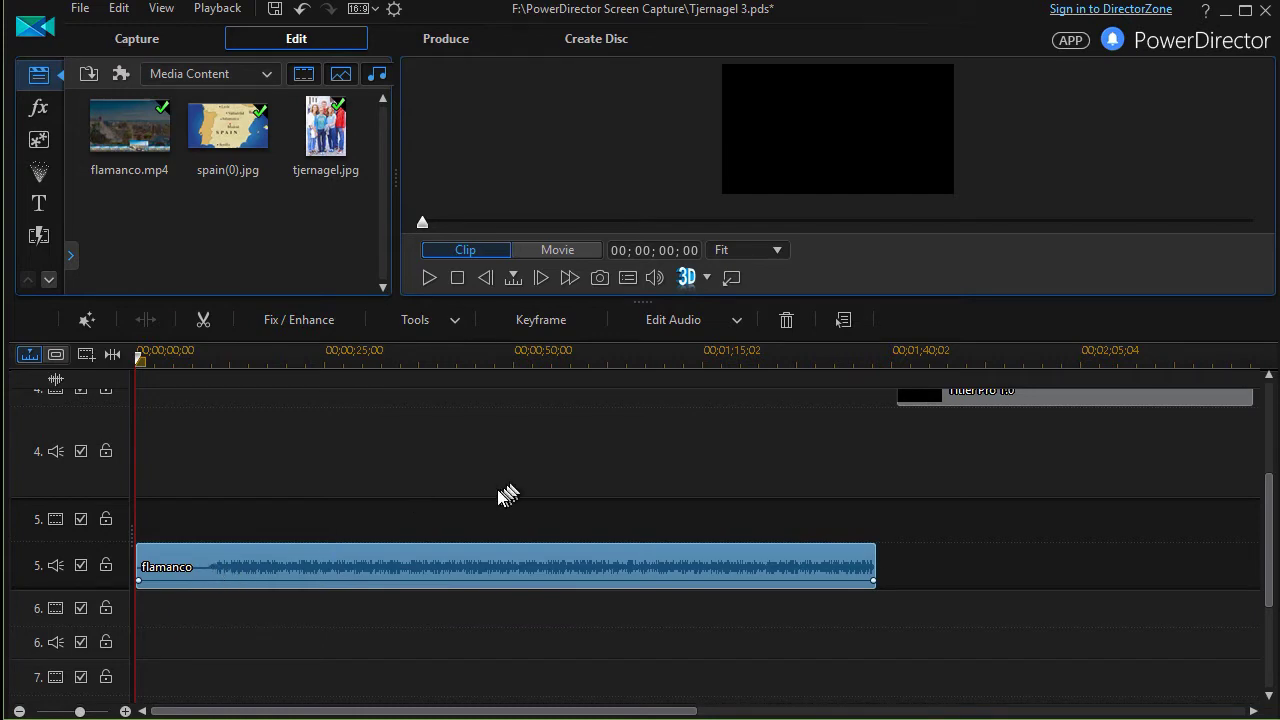
pyautogui.scroll(2, 496, 490)
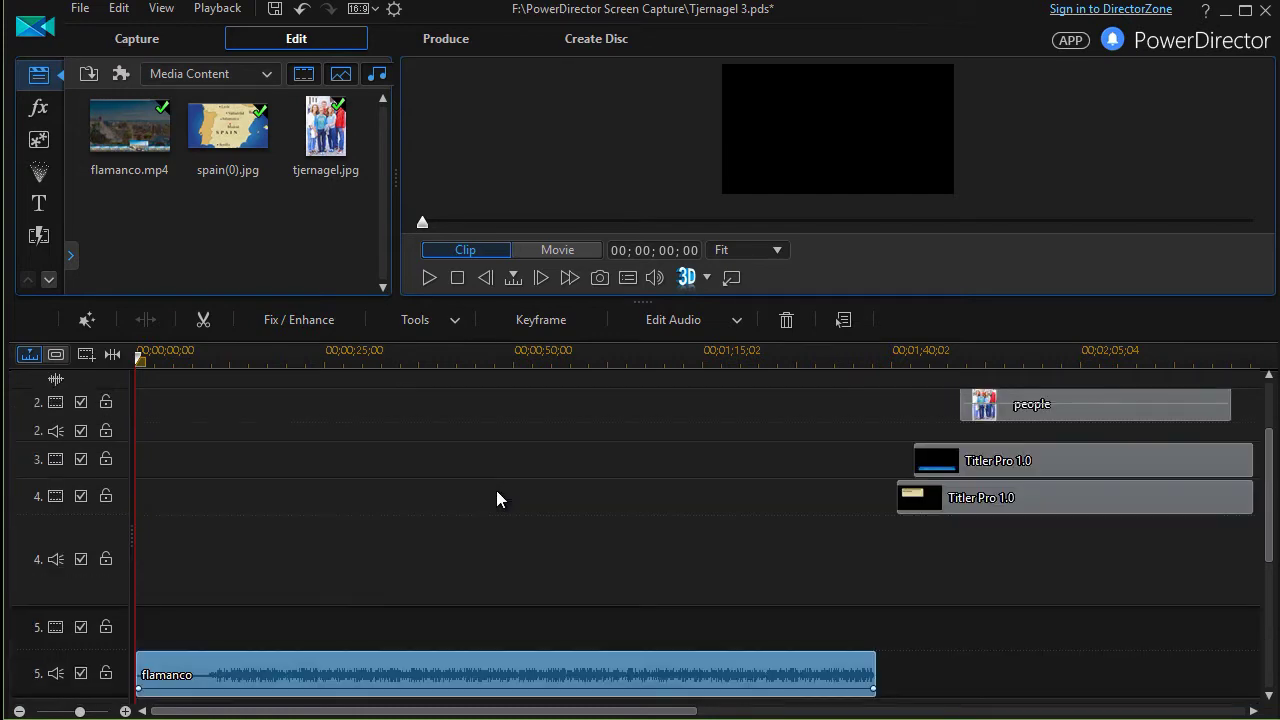
pyautogui.rightClick(347, 686)
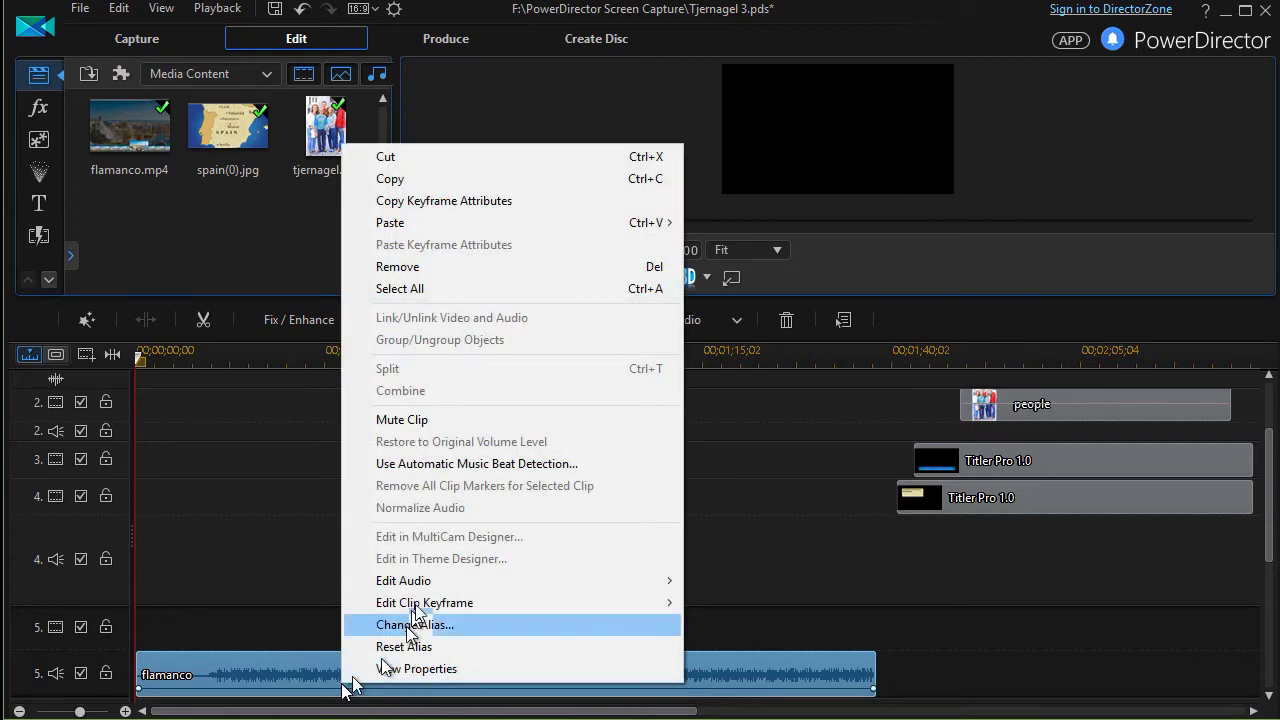
# Step: Choose Use Automatic Music Beat Detection for flamanco.mp4 from the clip's context menu
pyautogui.click(451, 466)
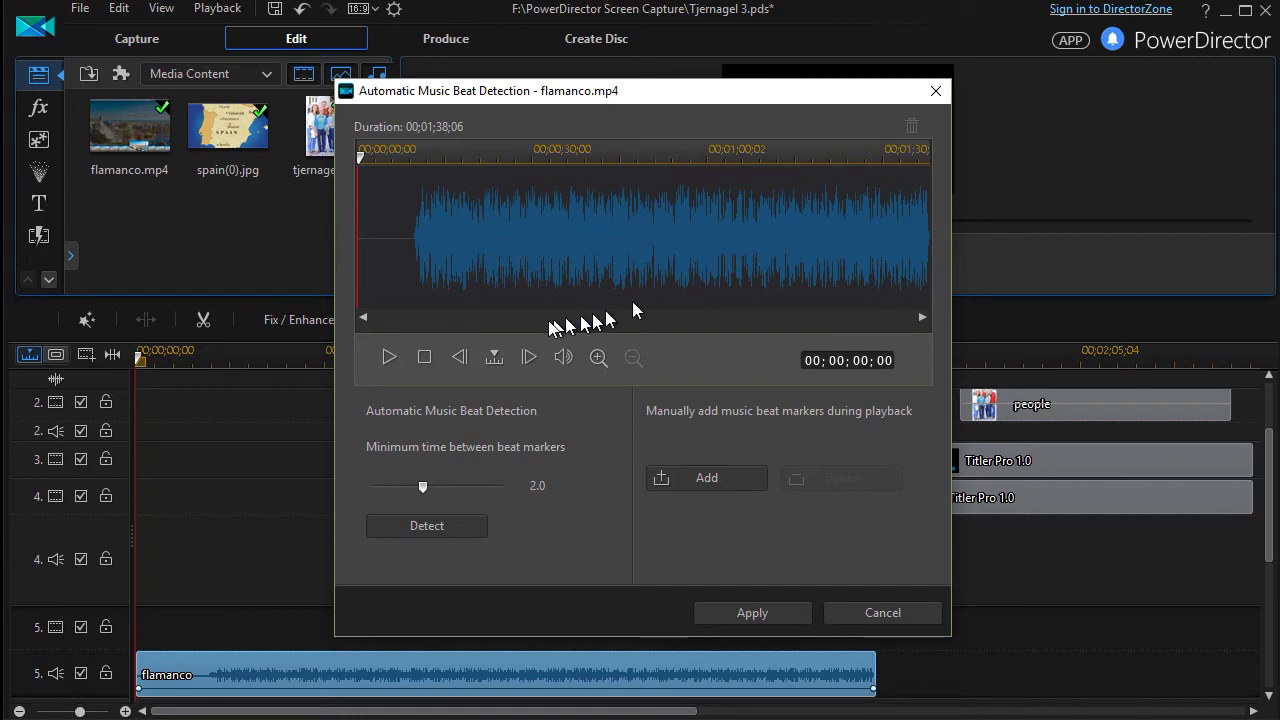
# Step: Preview the music and zoom the waveform in, then back out to the whole clip
pyautogui.click(397, 357)
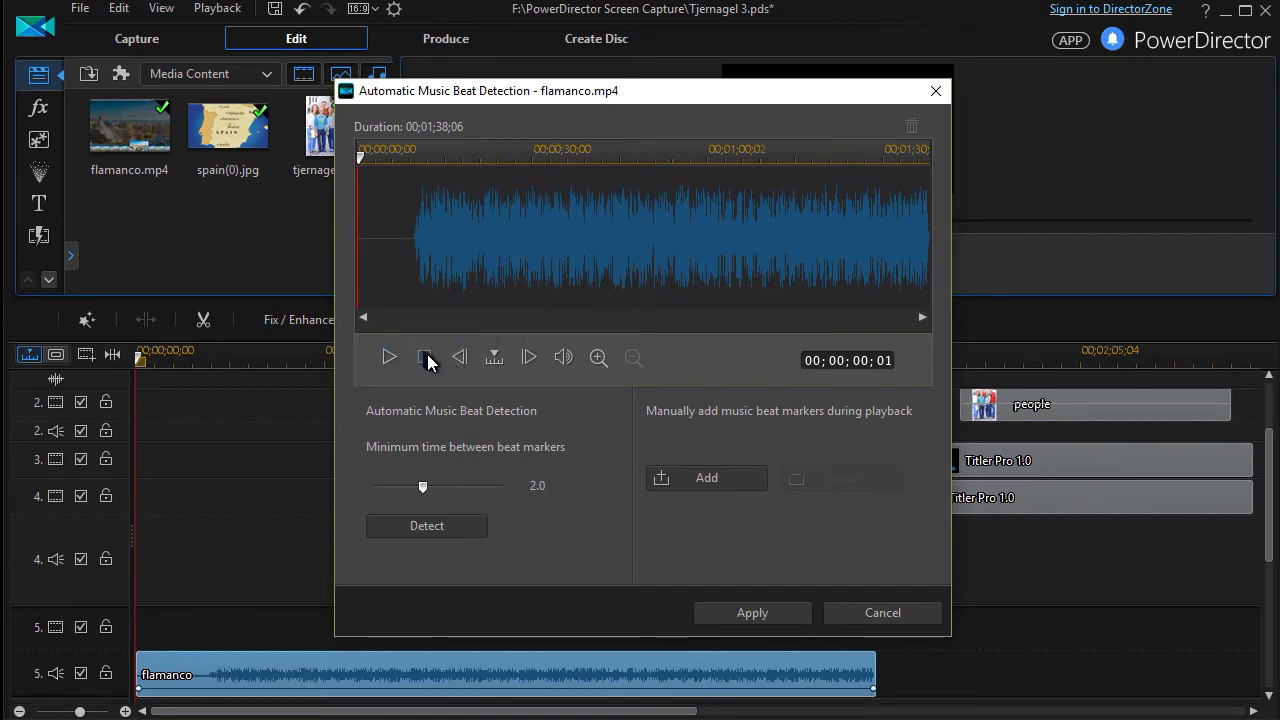
pyautogui.click(597, 357)
pyautogui.click(597, 357)
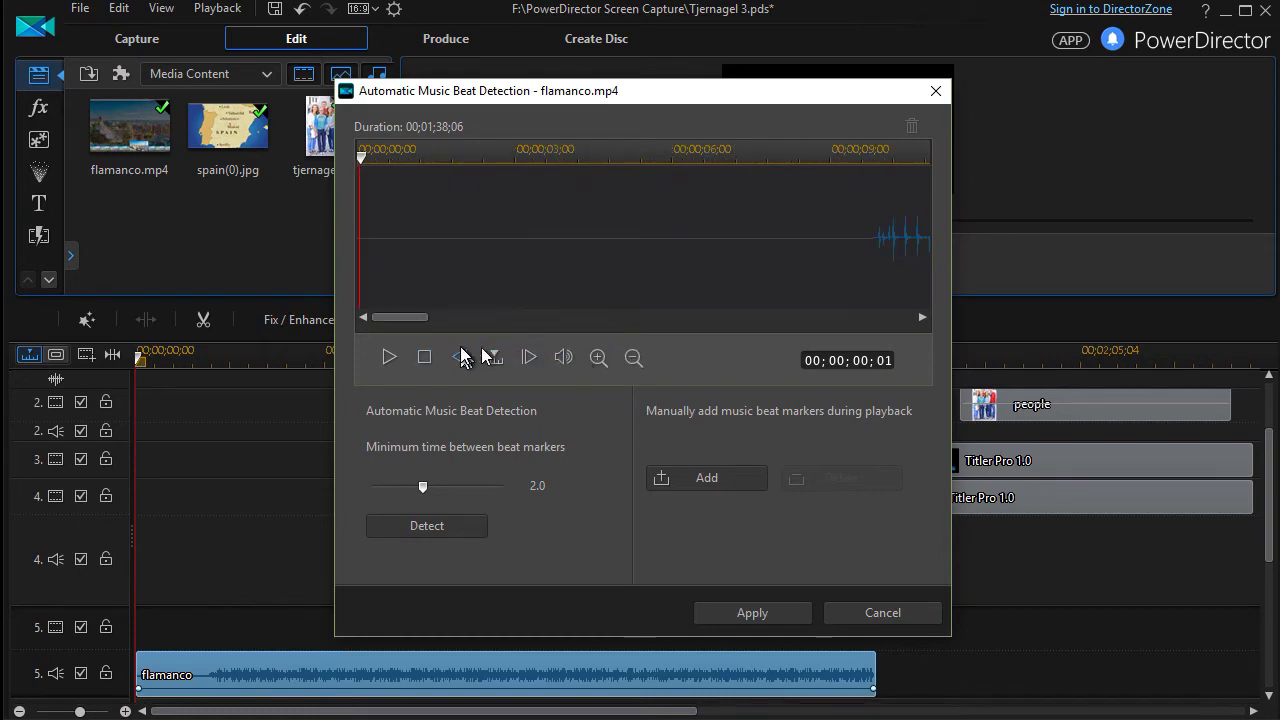
pyautogui.moveTo(410, 317); pyautogui.dragTo(662, 318)
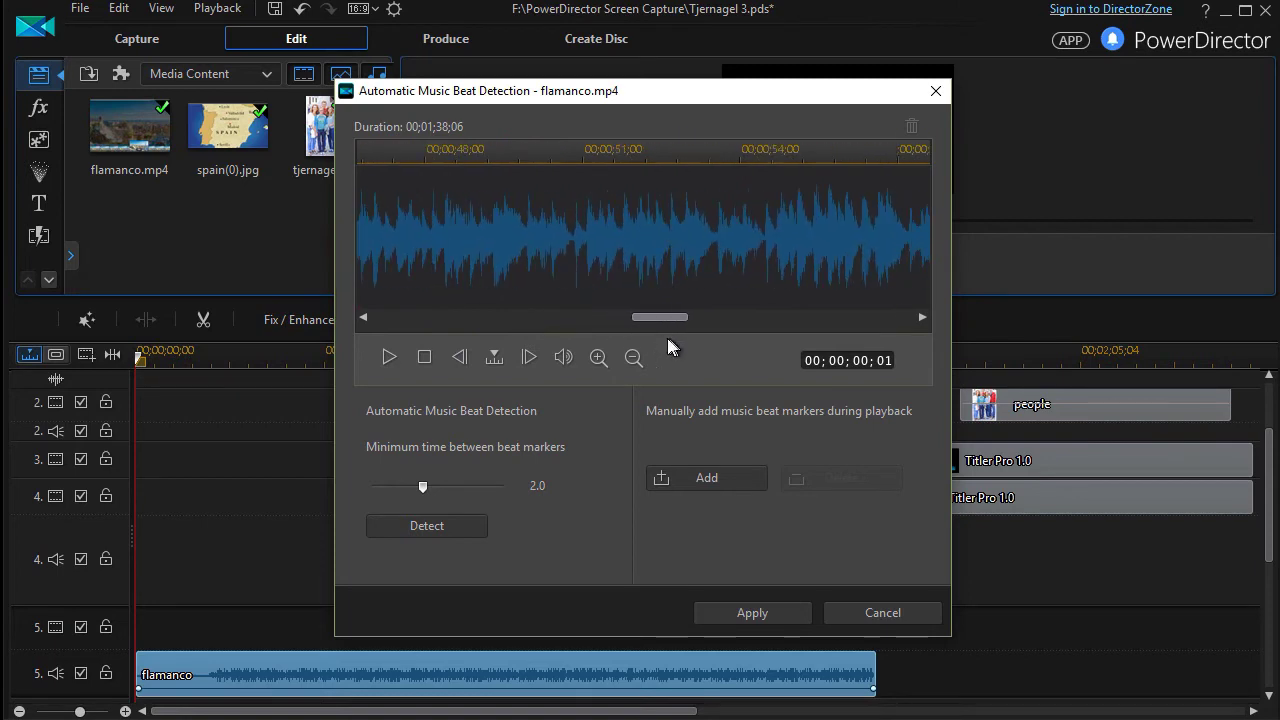
pyautogui.scroll(3, 623, 354)
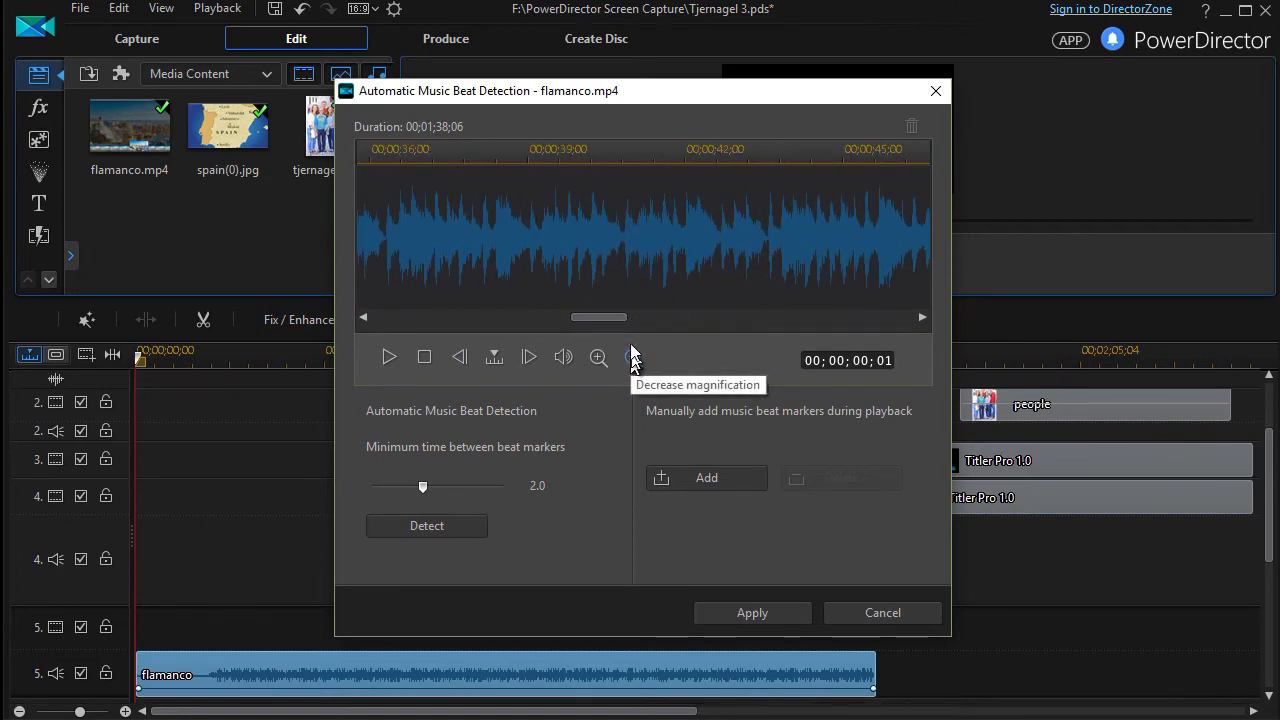
pyautogui.scroll(9, 616, 155)
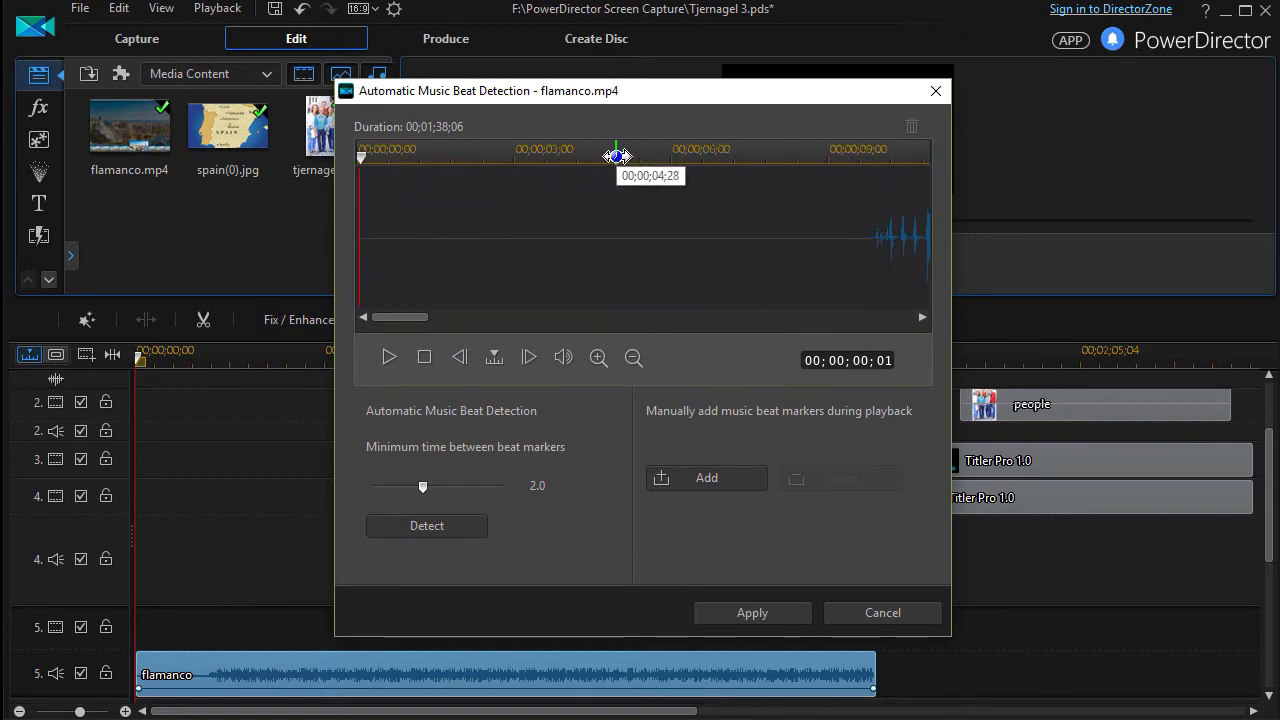
pyautogui.click(631, 358)
pyautogui.click(631, 358)
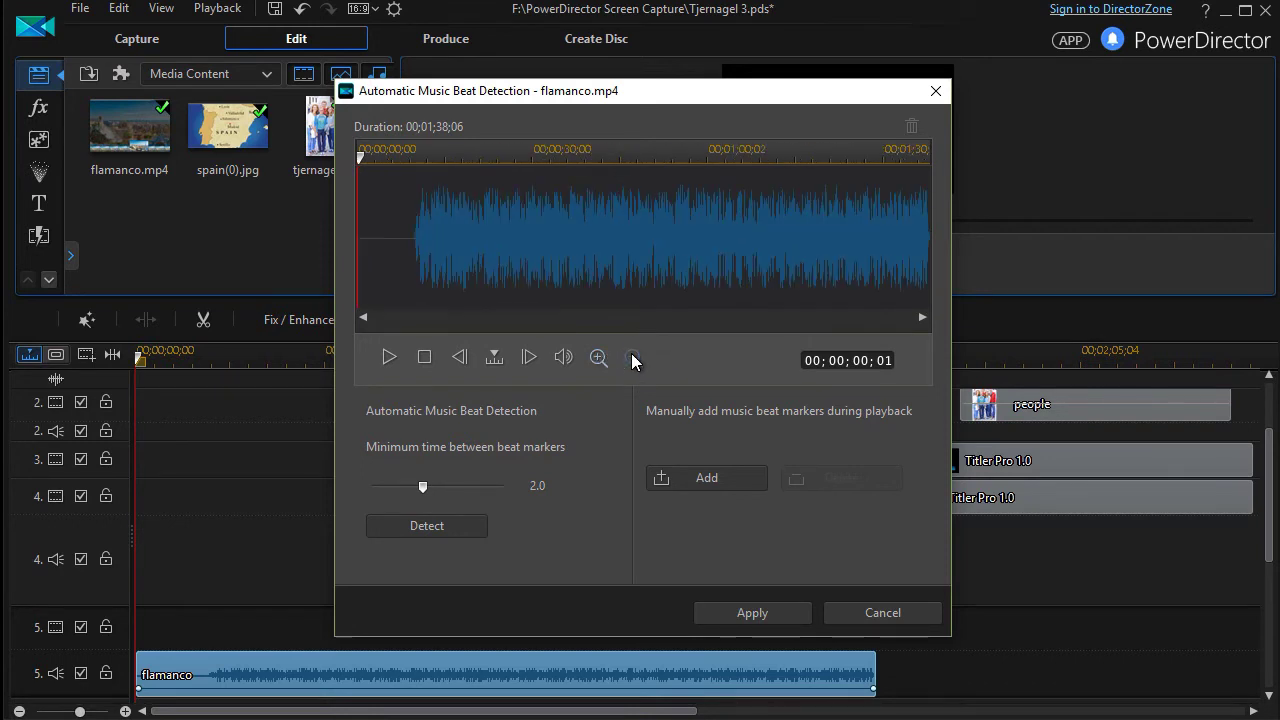
# Step: Play a short stretch of the music starting at 00;00;48;19
pyautogui.click(641, 147)
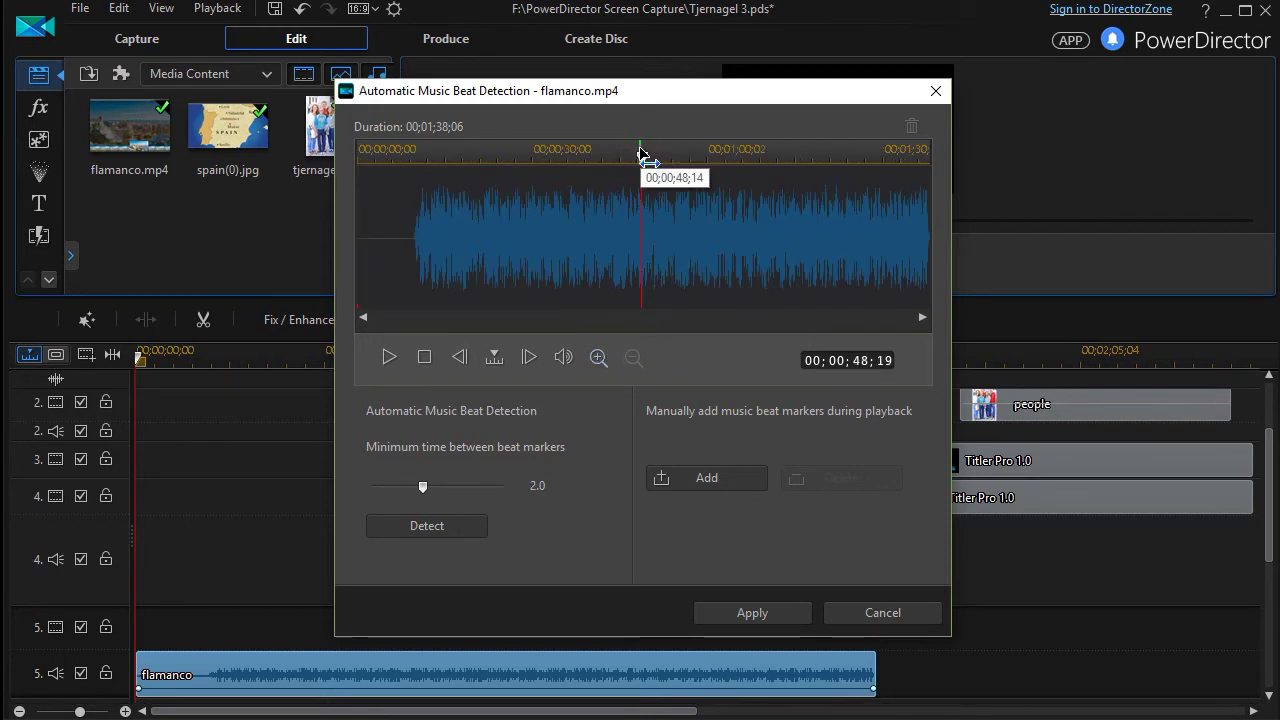
pyautogui.click(394, 356)
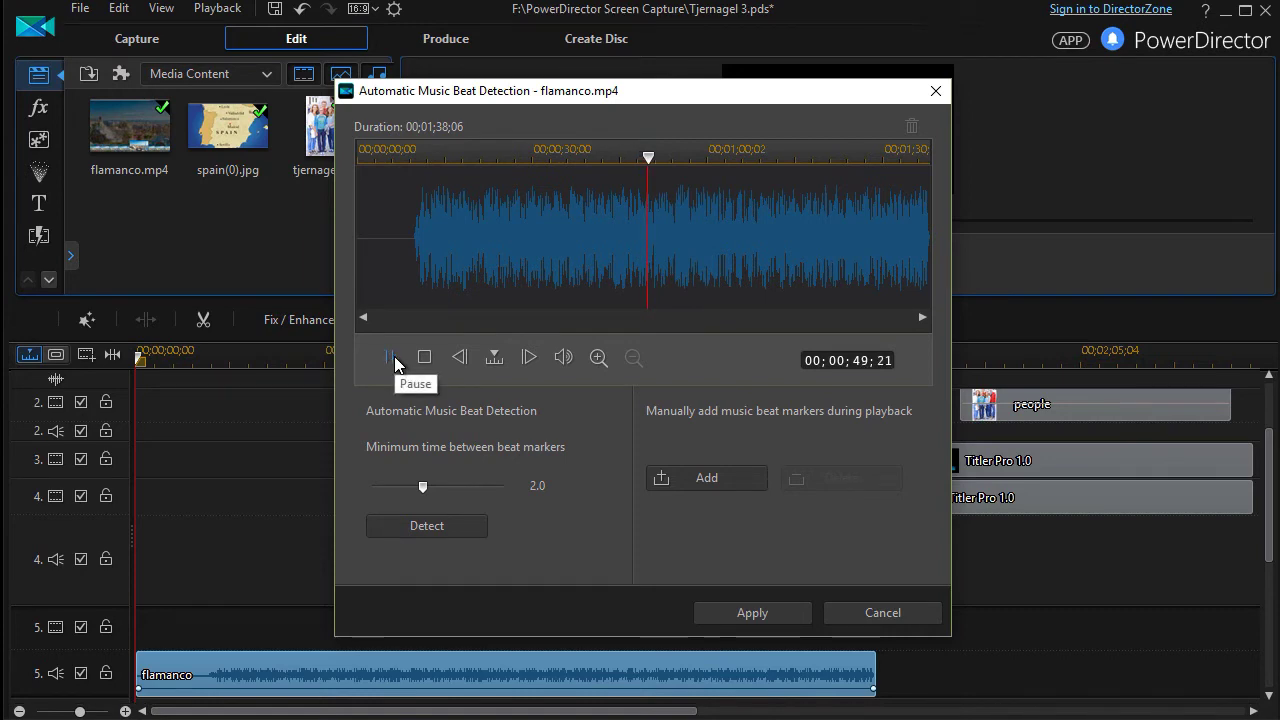
pyautogui.click(394, 356)
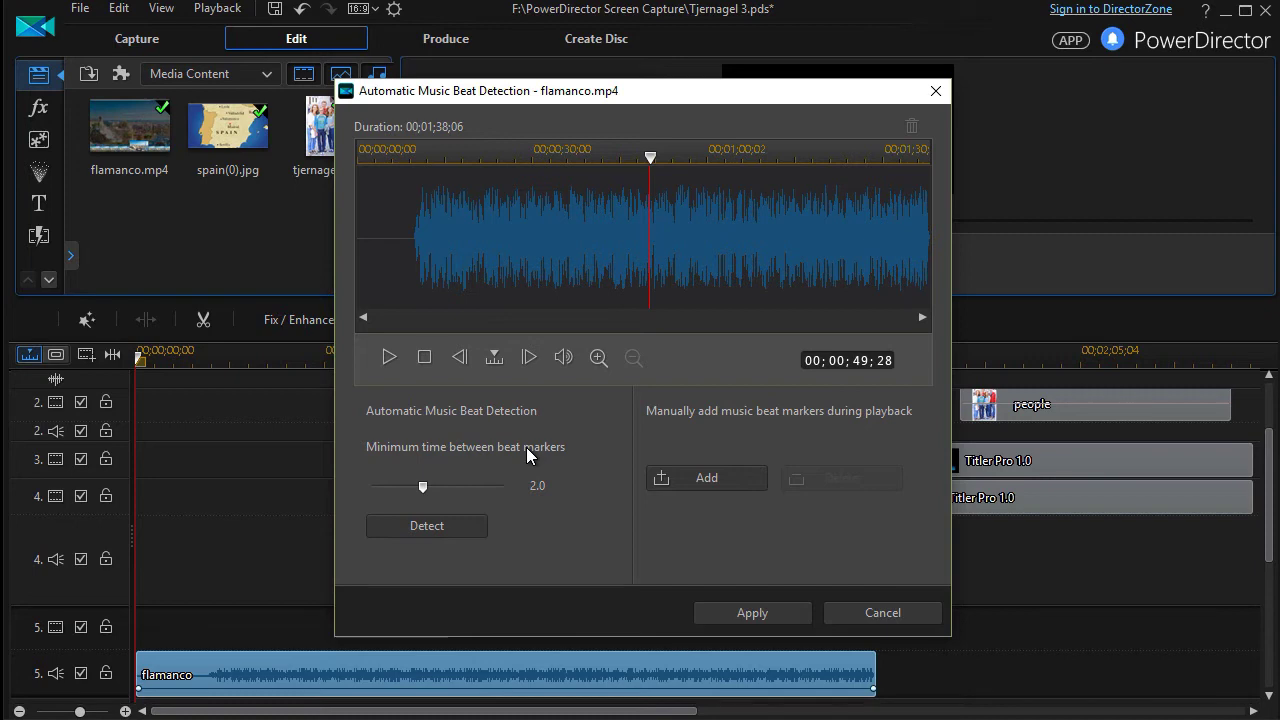
# Step: Set the minimum beat-marker spacing to 2.0, detect beats, and move one marker to 00;00;51;17
pyautogui.moveTo(543, 487)
pyautogui.moveTo(419, 485)
pyautogui.mouseDown()
pyautogui.moveTo(326, 488)
pyautogui.moveTo(523, 487)
pyautogui.moveTo(424, 494)
pyautogui.mouseUp()
pyautogui.click(441, 527)
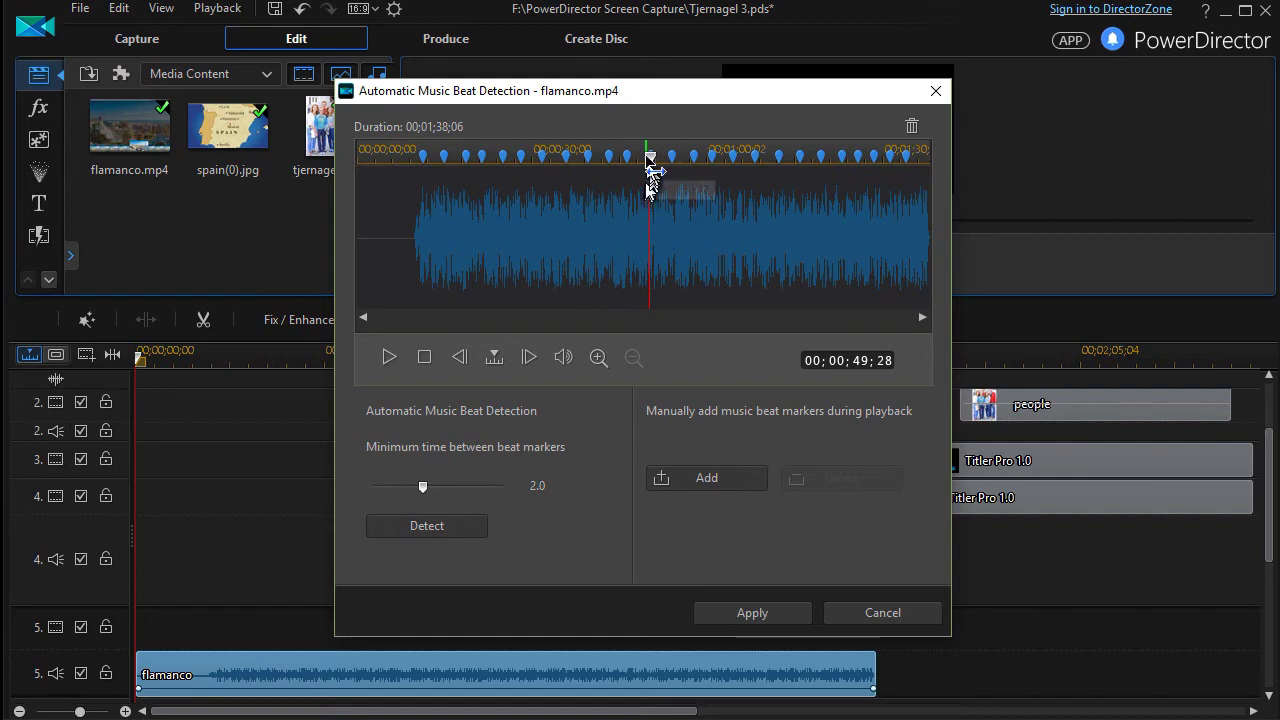
pyautogui.moveTo(671, 155); pyautogui.dragTo(651, 157)
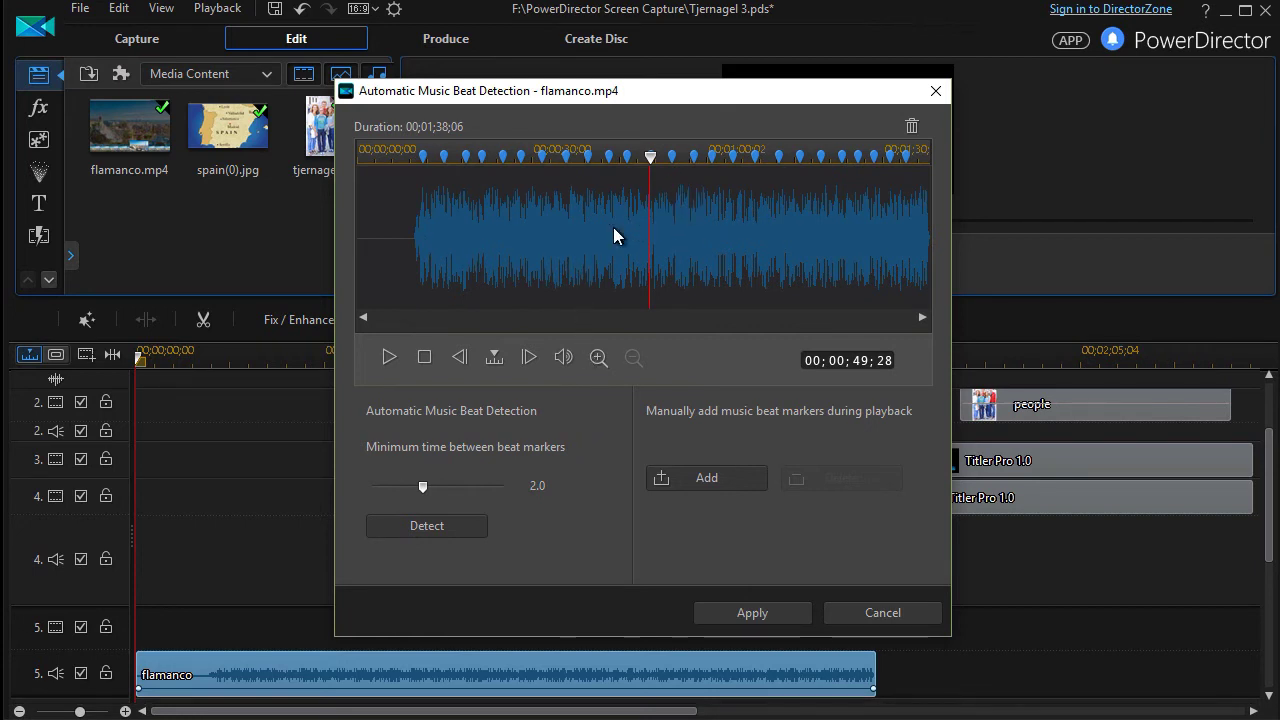
# Step: Clear and re-detect the beat markers, then delete the unwanted marker near 00;00;57;20
pyautogui.click(912, 127)
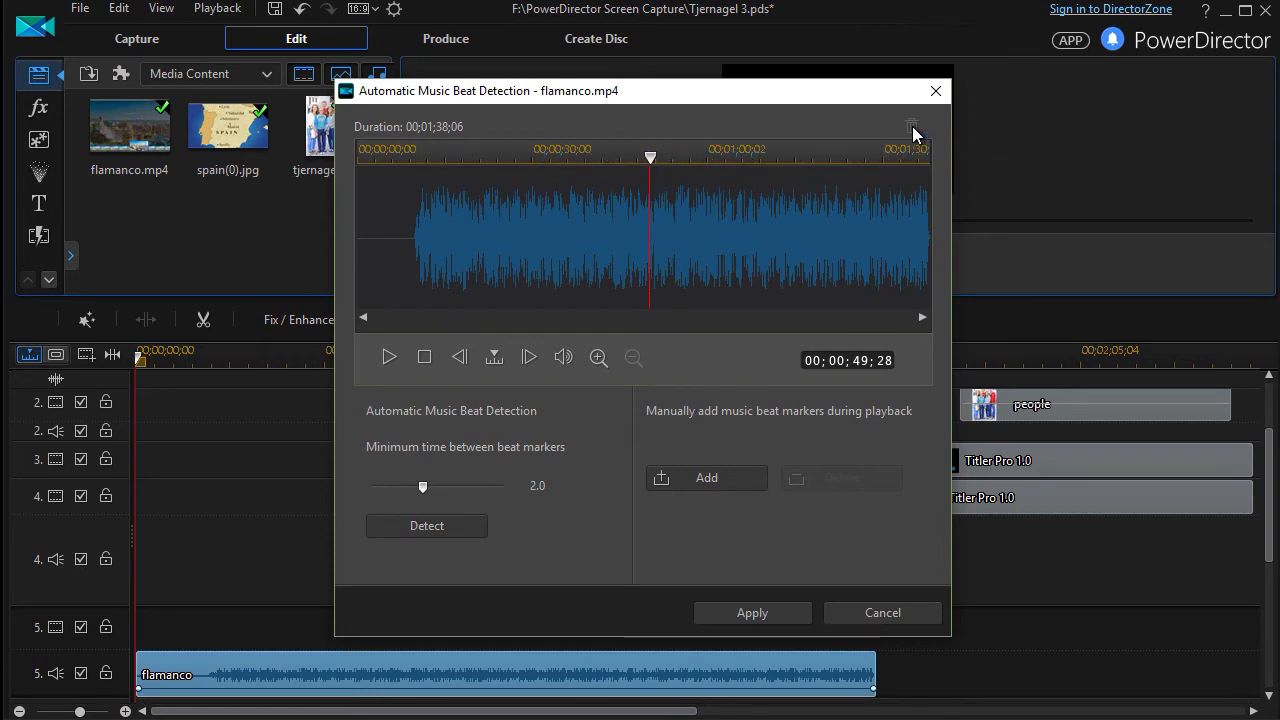
pyautogui.click(470, 524)
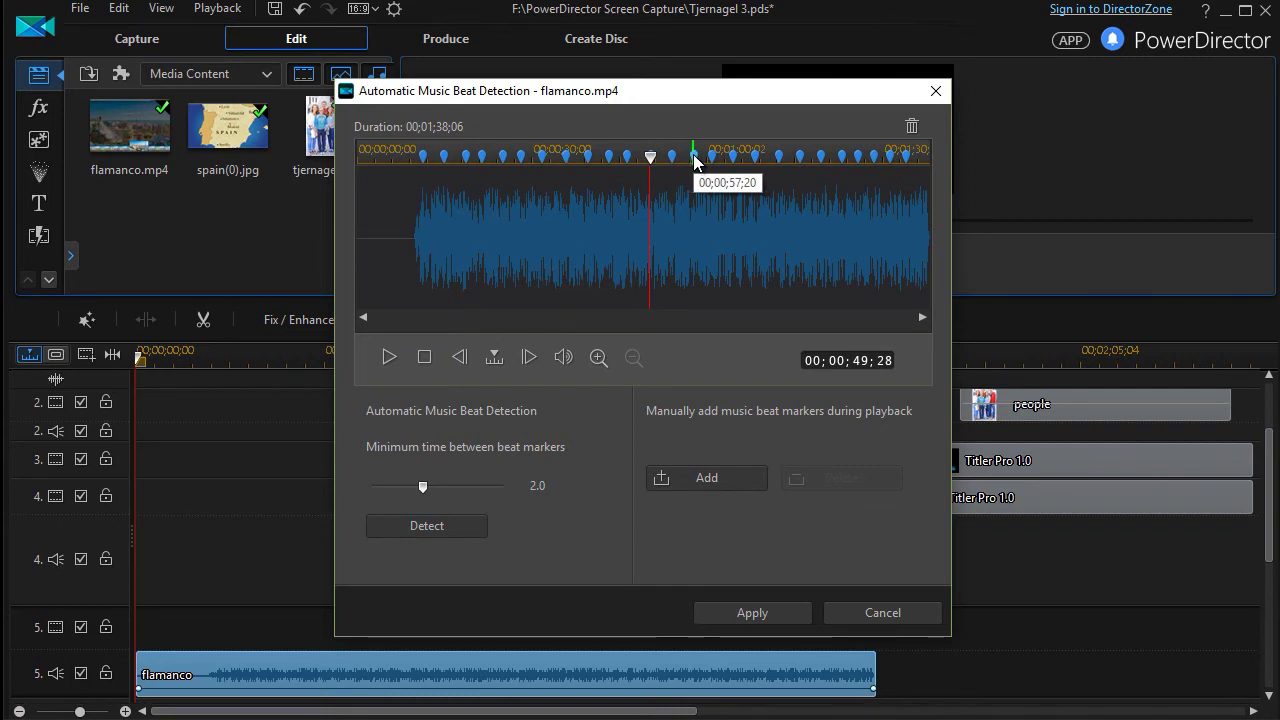
pyautogui.click(695, 158)
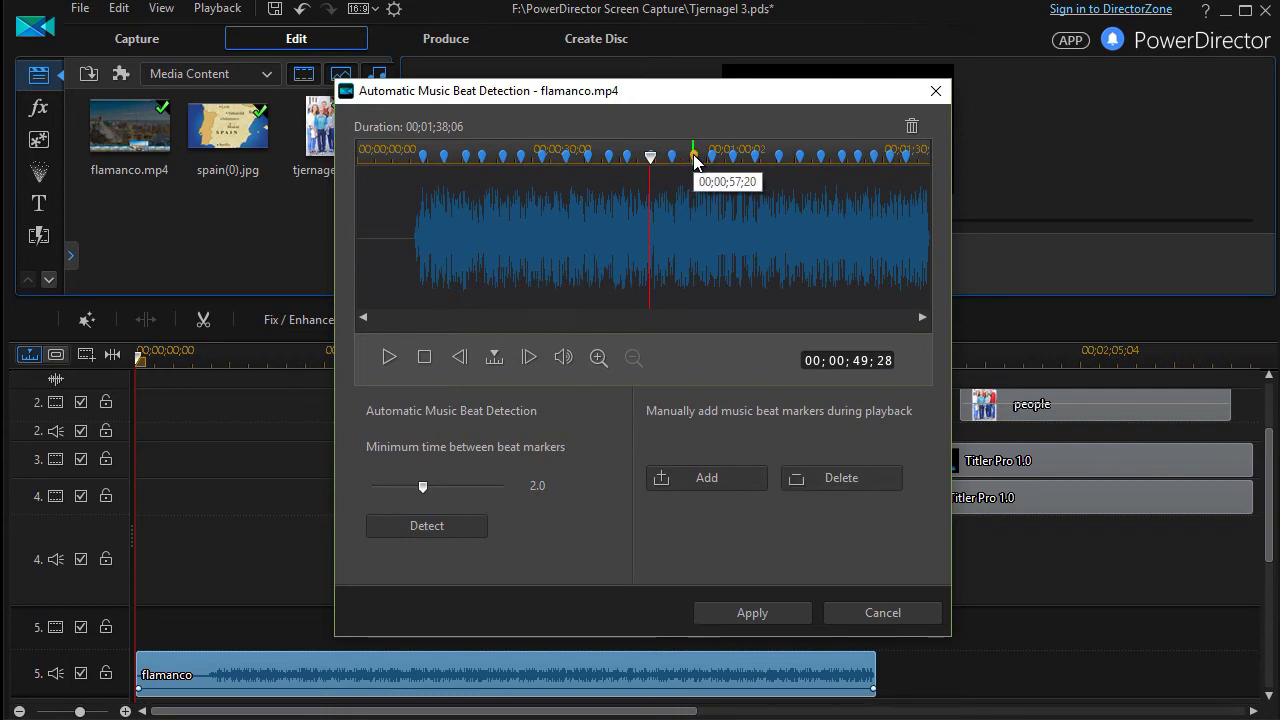
pyautogui.click(842, 480)
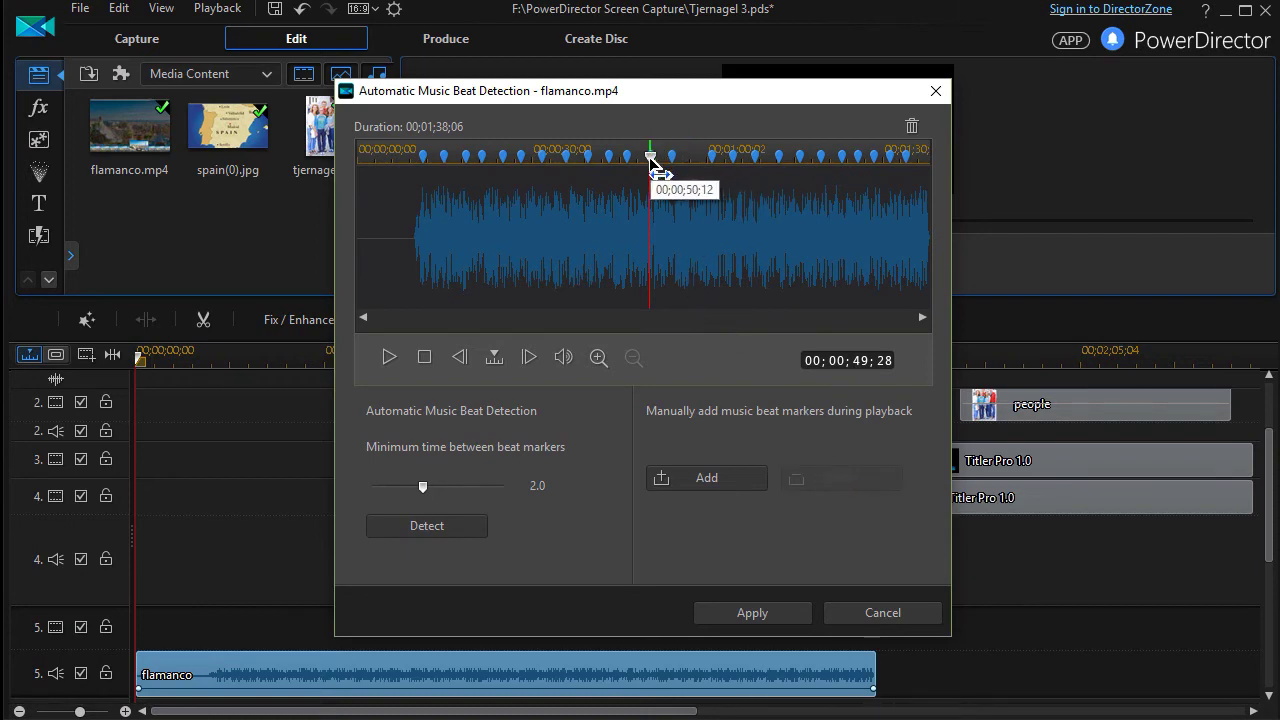
pyautogui.moveTo(651, 158); pyautogui.dragTo(699, 167)
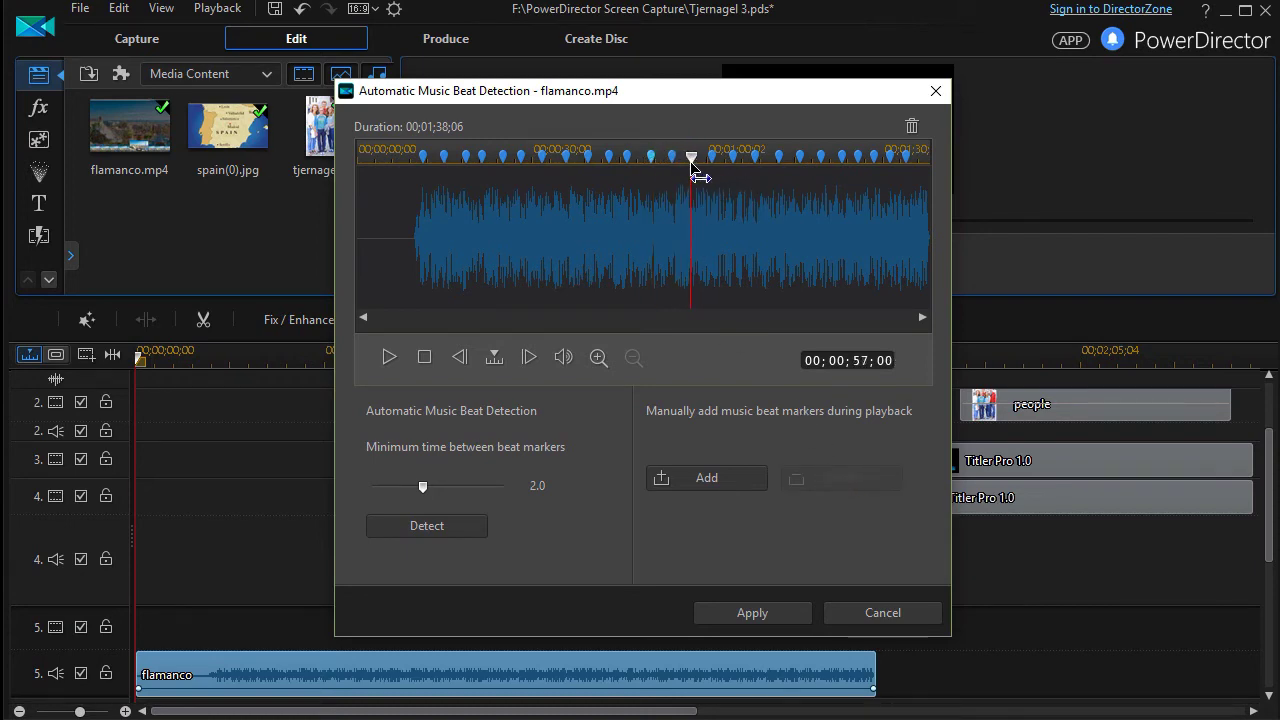
# Step: Add beat markers at about 00;57 and 00;37, then drag the 00;57 marker earlier
pyautogui.click(720, 478)
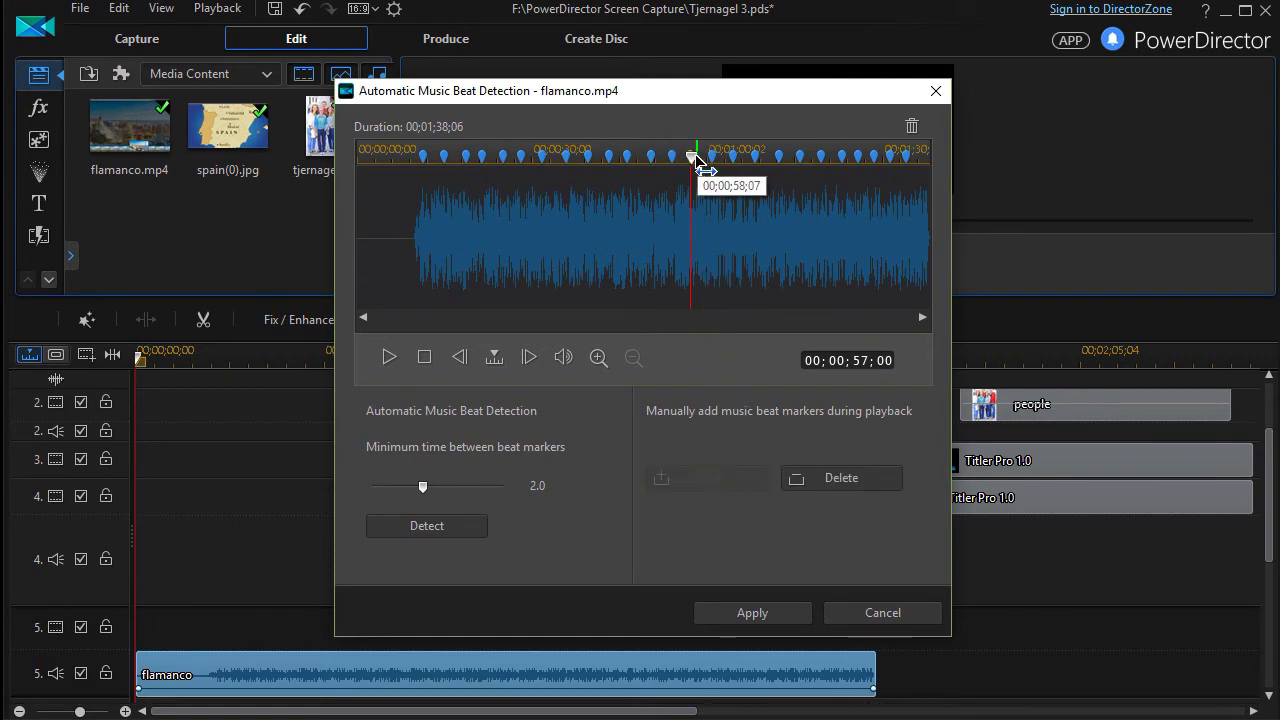
pyautogui.moveTo(691, 166); pyautogui.dragTo(622, 160)
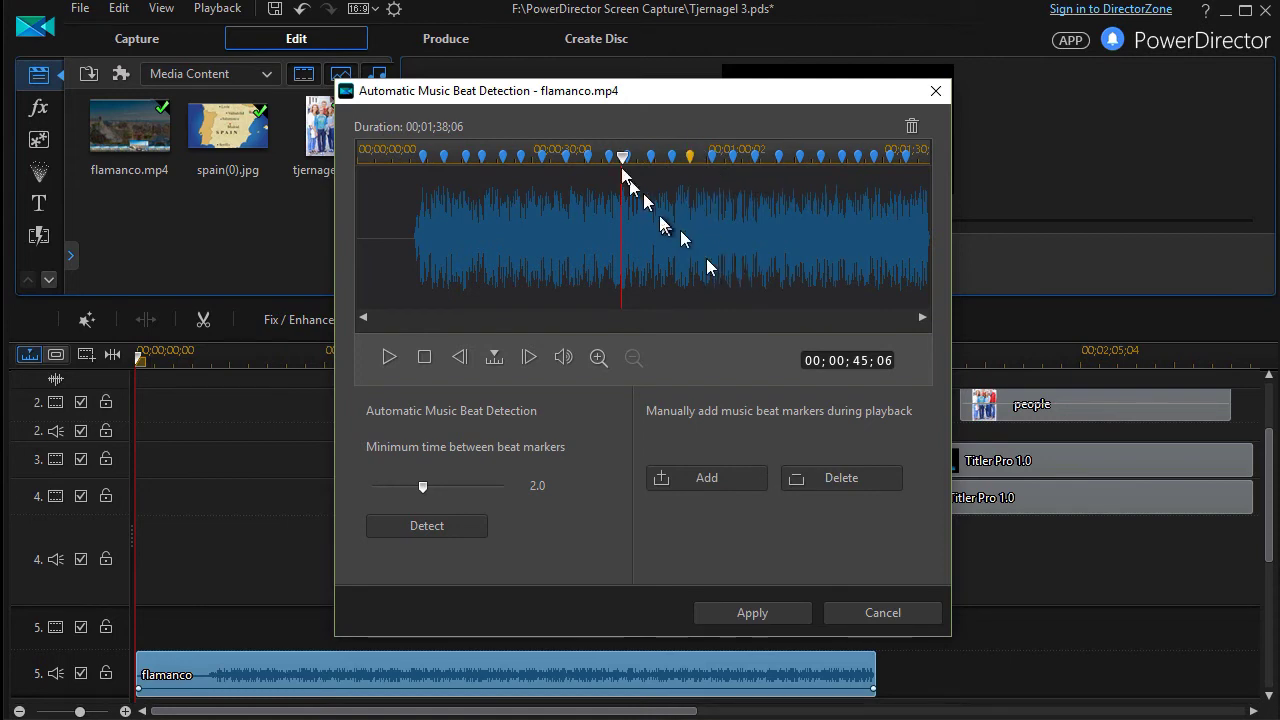
pyautogui.moveTo(622, 158); pyautogui.dragTo(577, 160)
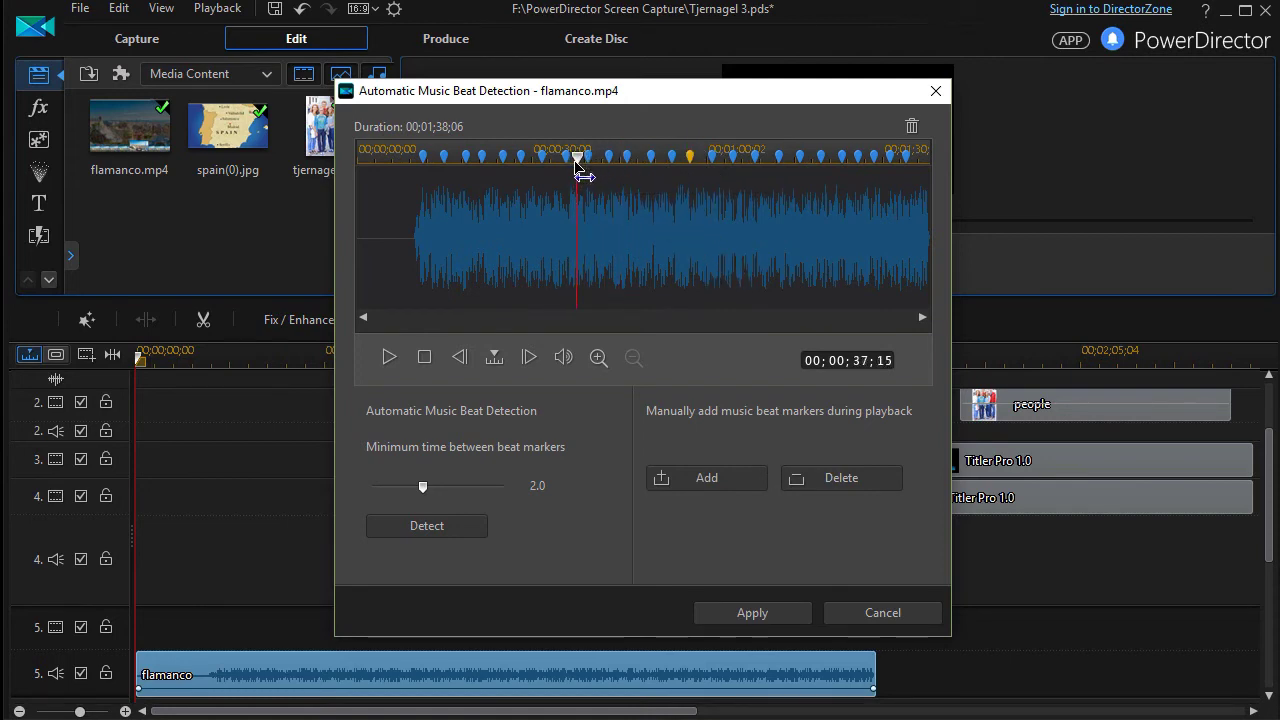
pyautogui.click(705, 478)
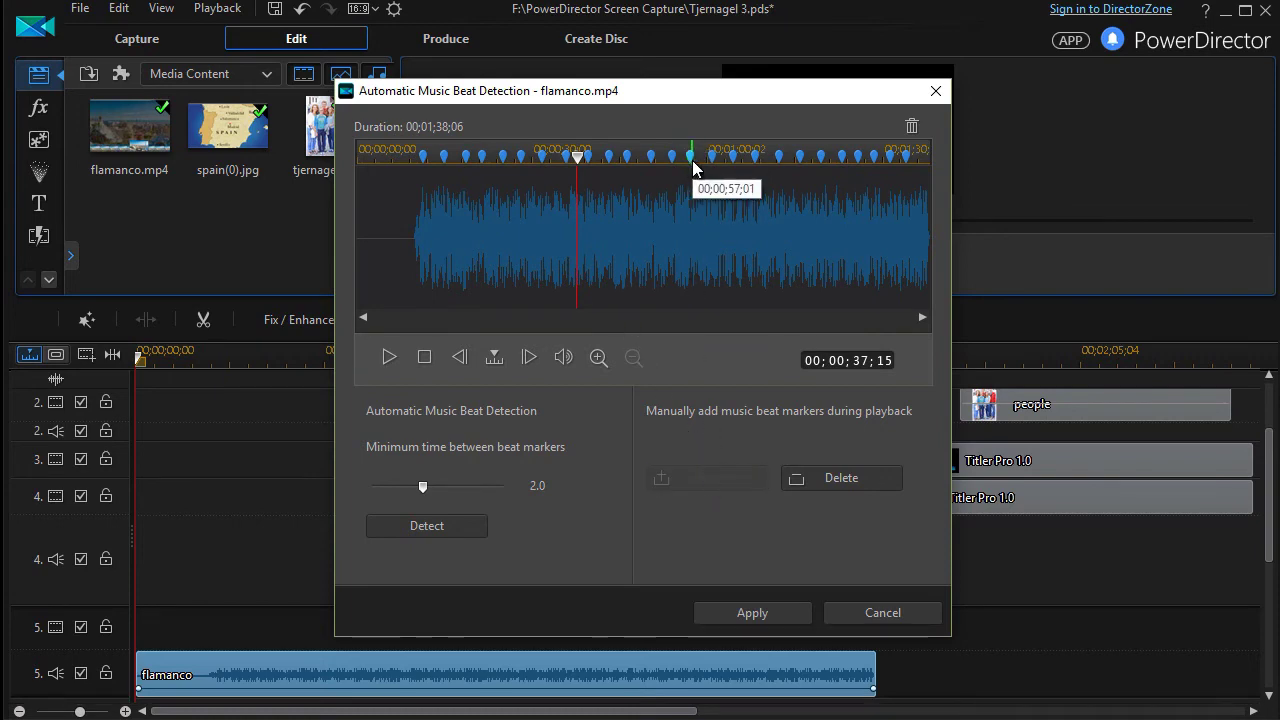
pyautogui.moveTo(690, 157)
pyautogui.mouseDown()
pyautogui.moveTo(576, 158)
pyautogui.moveTo(640, 162)
pyautogui.mouseUp()
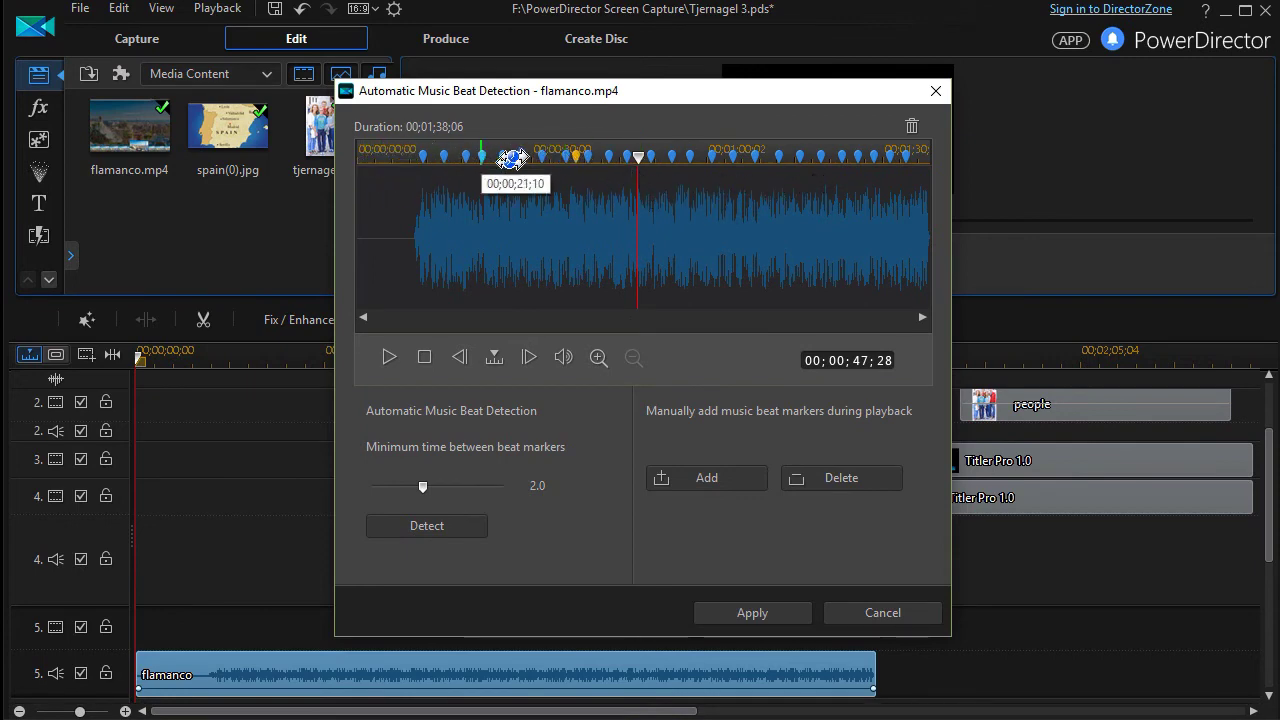
# Step: Delete all beat markers and rewind the play position to about 00;21
pyautogui.click(912, 127)
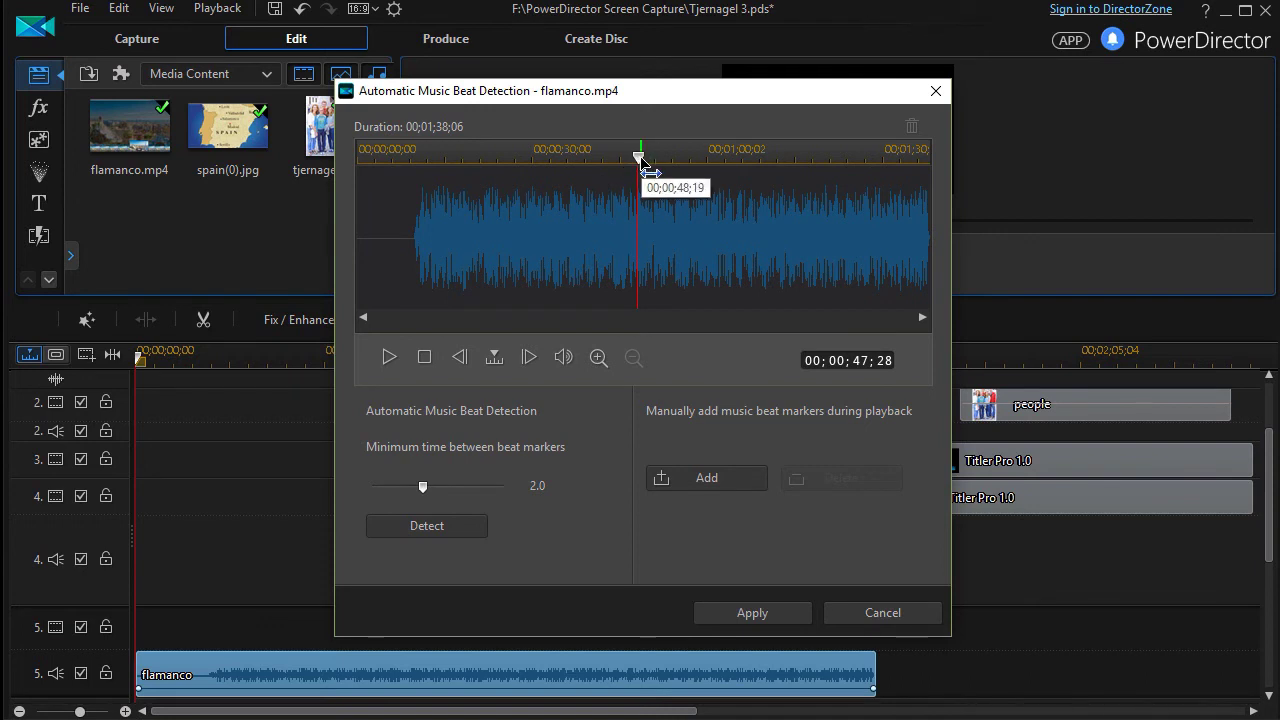
pyautogui.moveTo(640, 172); pyautogui.dragTo(491, 200)
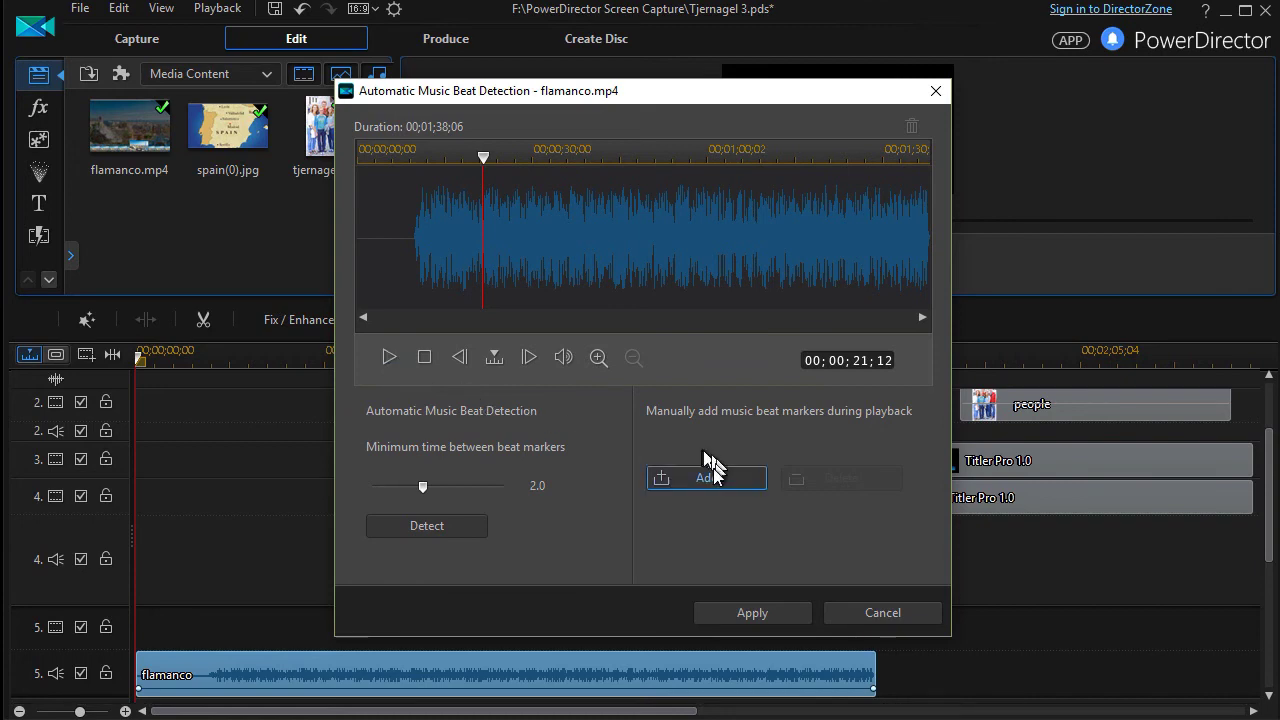
# Step: During playback, mark beats with M near 00;23, 00;25, 00;31 and 00;34
pyautogui.click(388, 360)
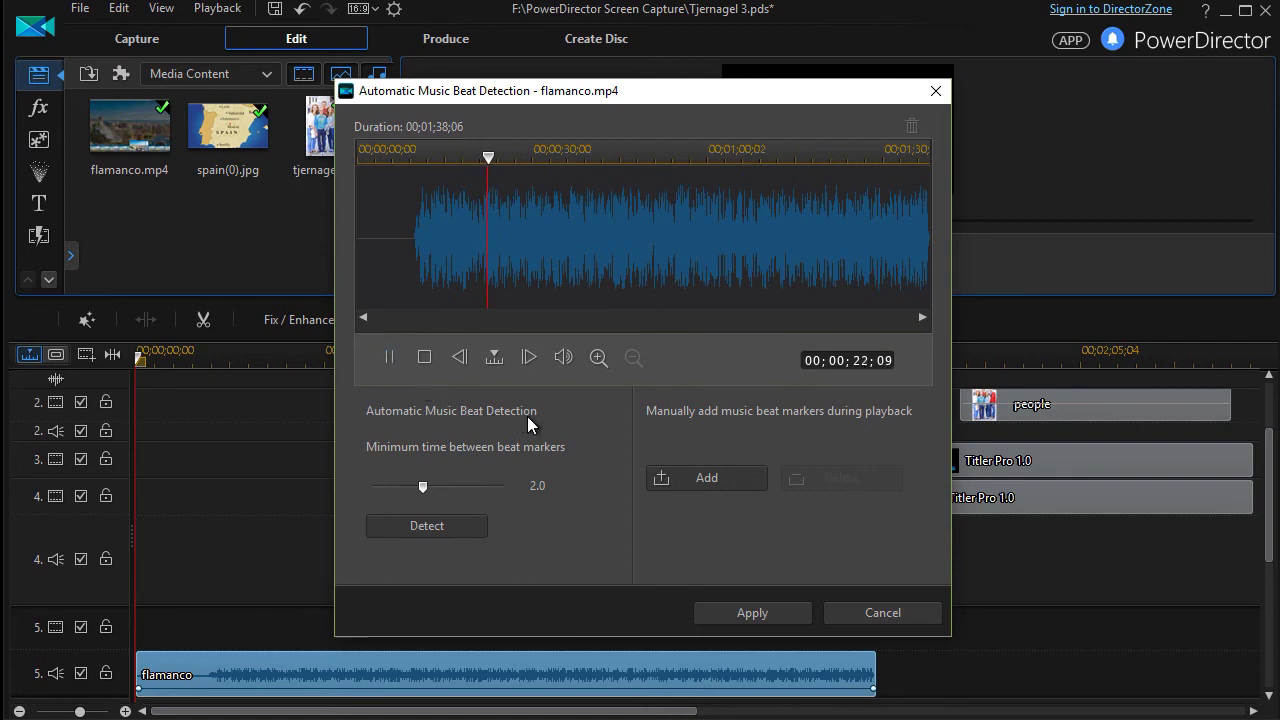
pyautogui.press('m')
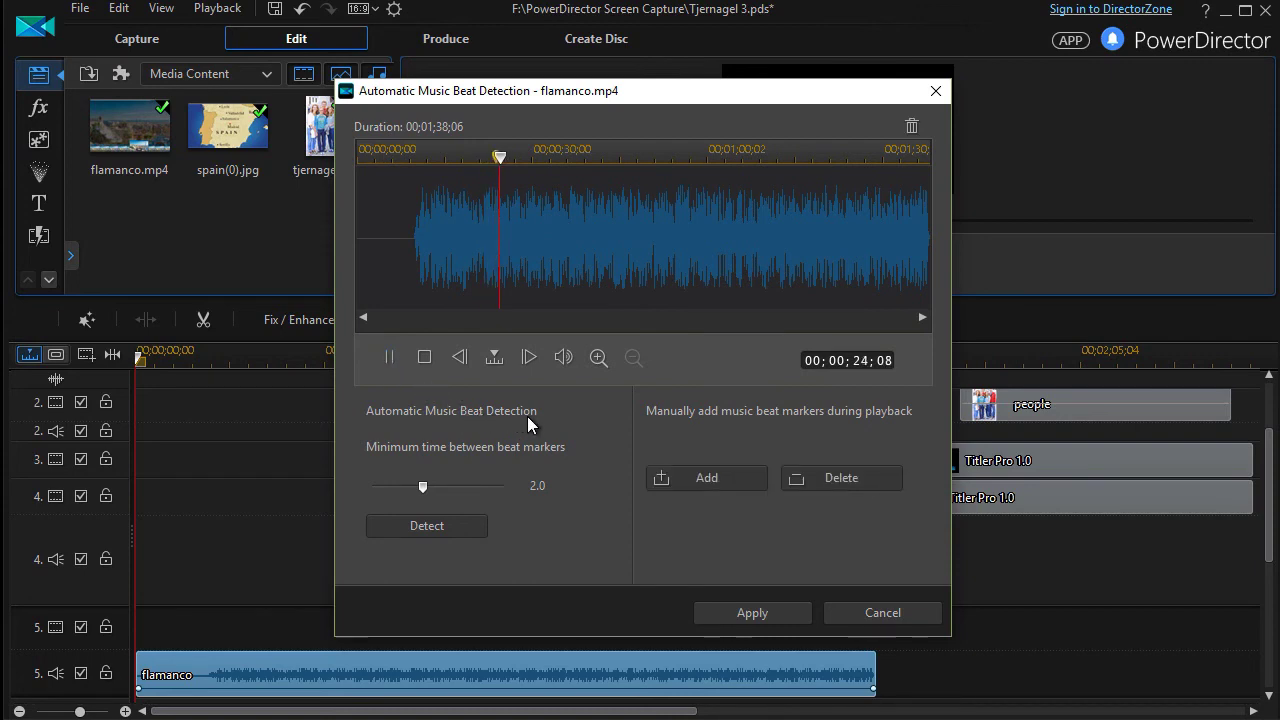
pyautogui.press('m')
pyautogui.press('m')
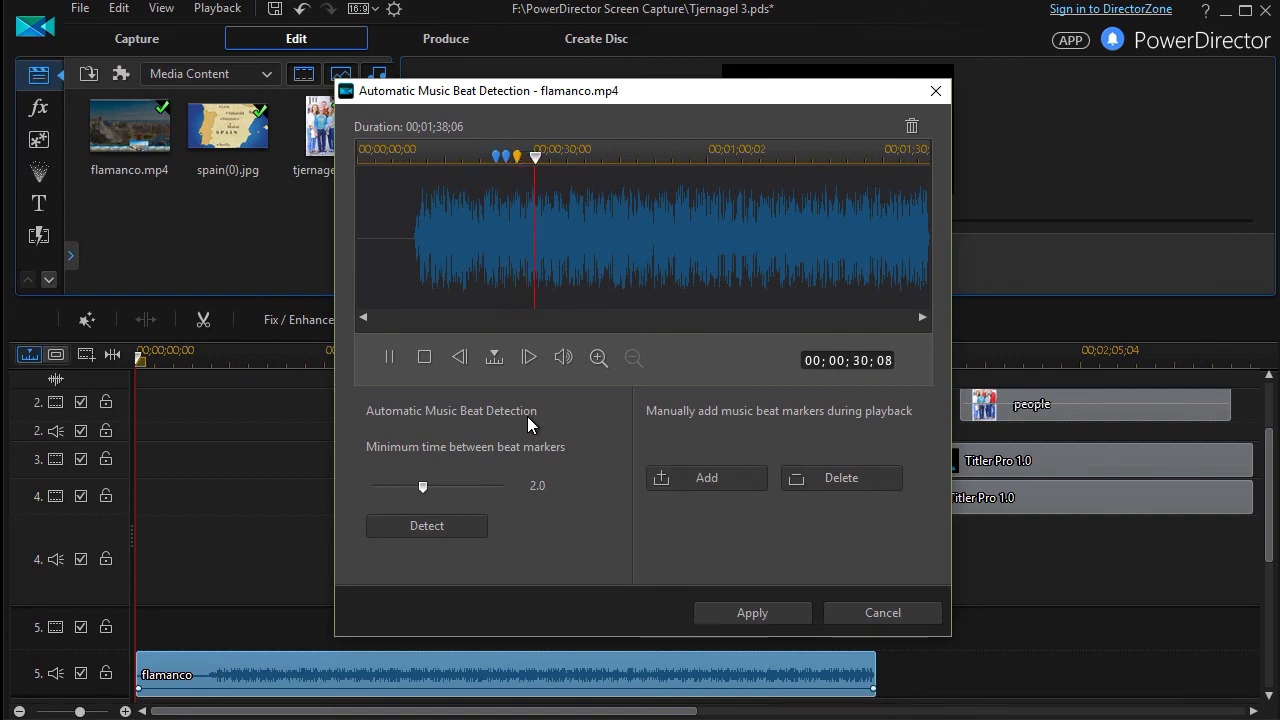
pyautogui.press('m')
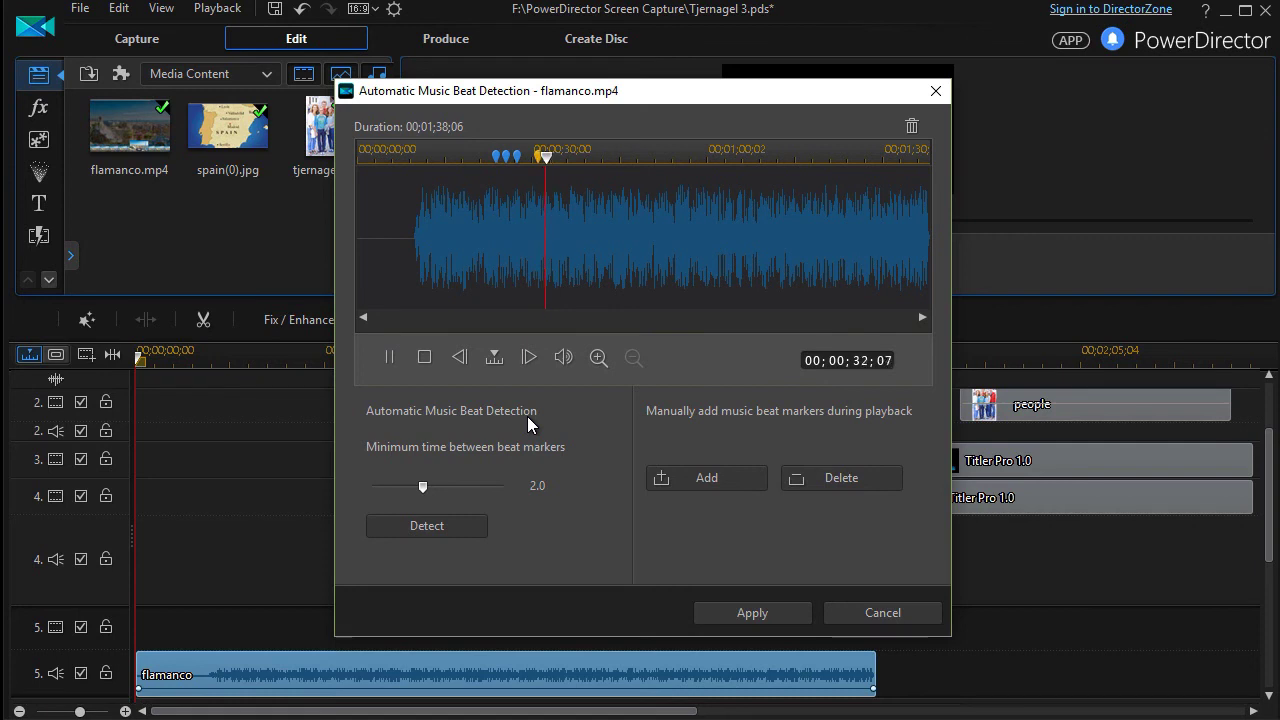
pyautogui.press('m')
pyautogui.click(389, 357)
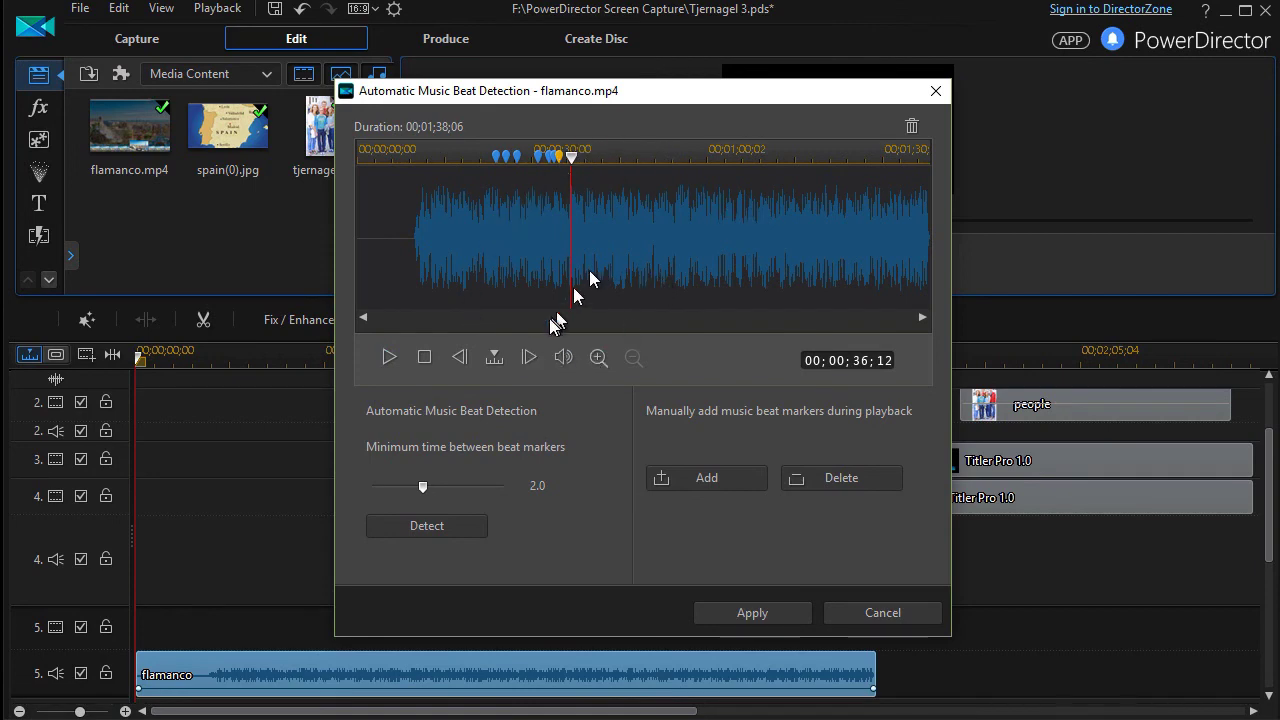
# Step: Move the beat marker near 00;30 earlier using a zoomed-in waveform, then zoom back out fully
pyautogui.click(597, 358)
pyautogui.click(597, 358)
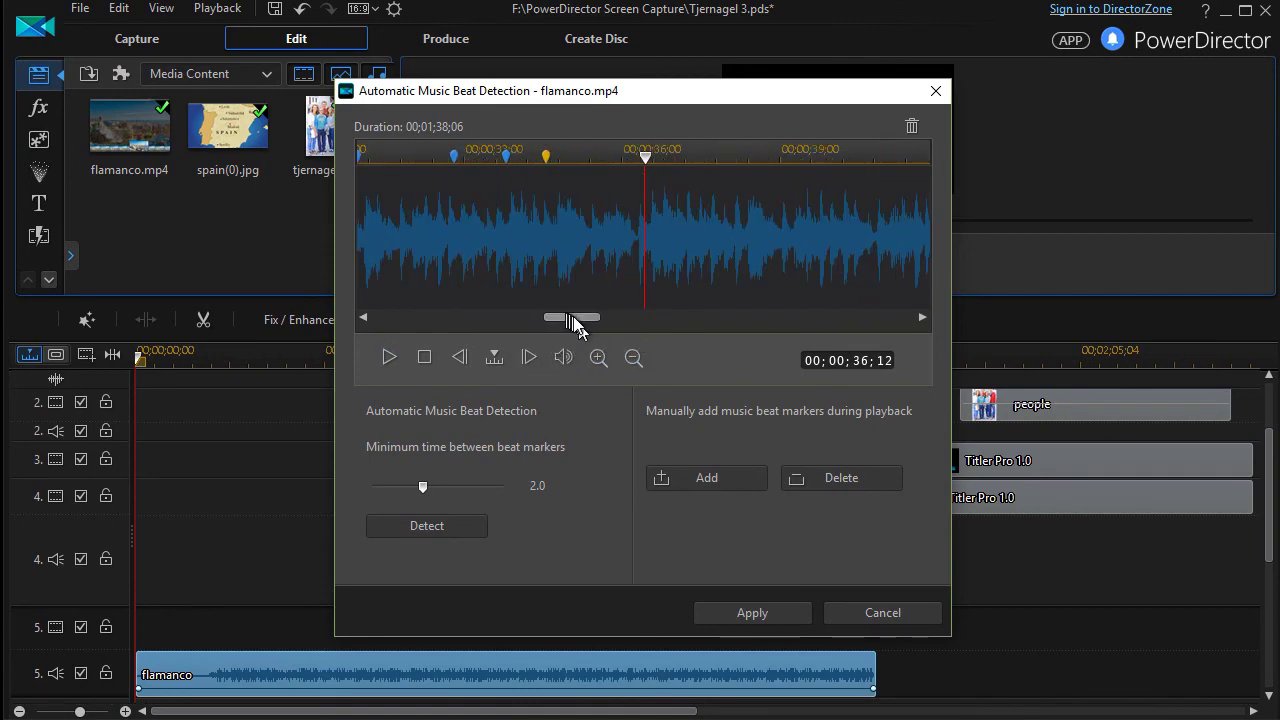
pyautogui.moveTo(575, 320); pyautogui.dragTo(551, 320)
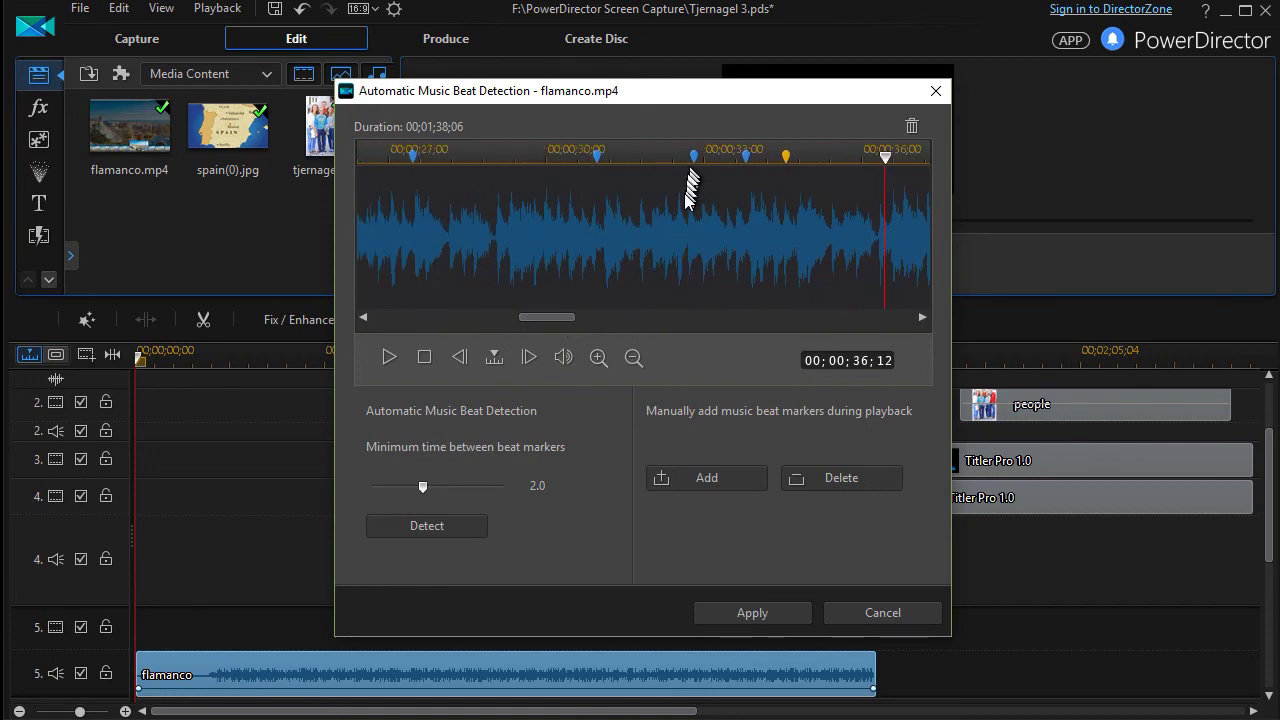
pyautogui.moveTo(606, 160); pyautogui.dragTo(413, 166)
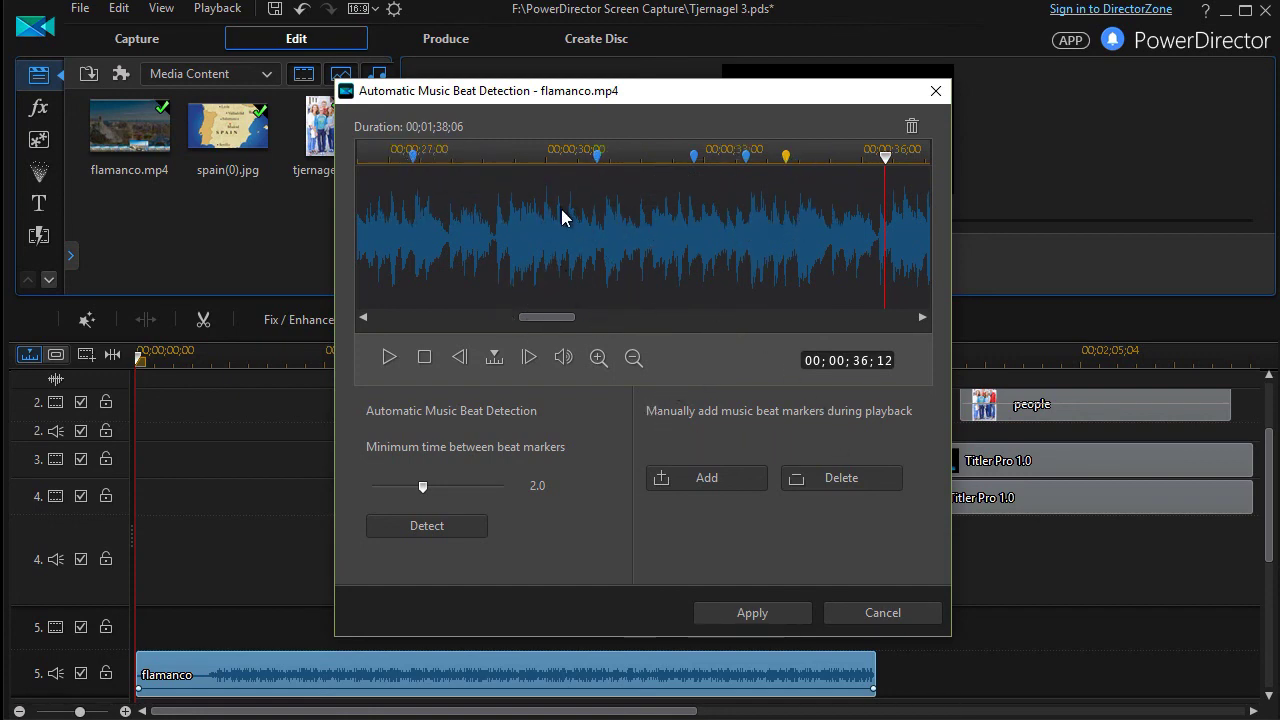
pyautogui.click(633, 358)
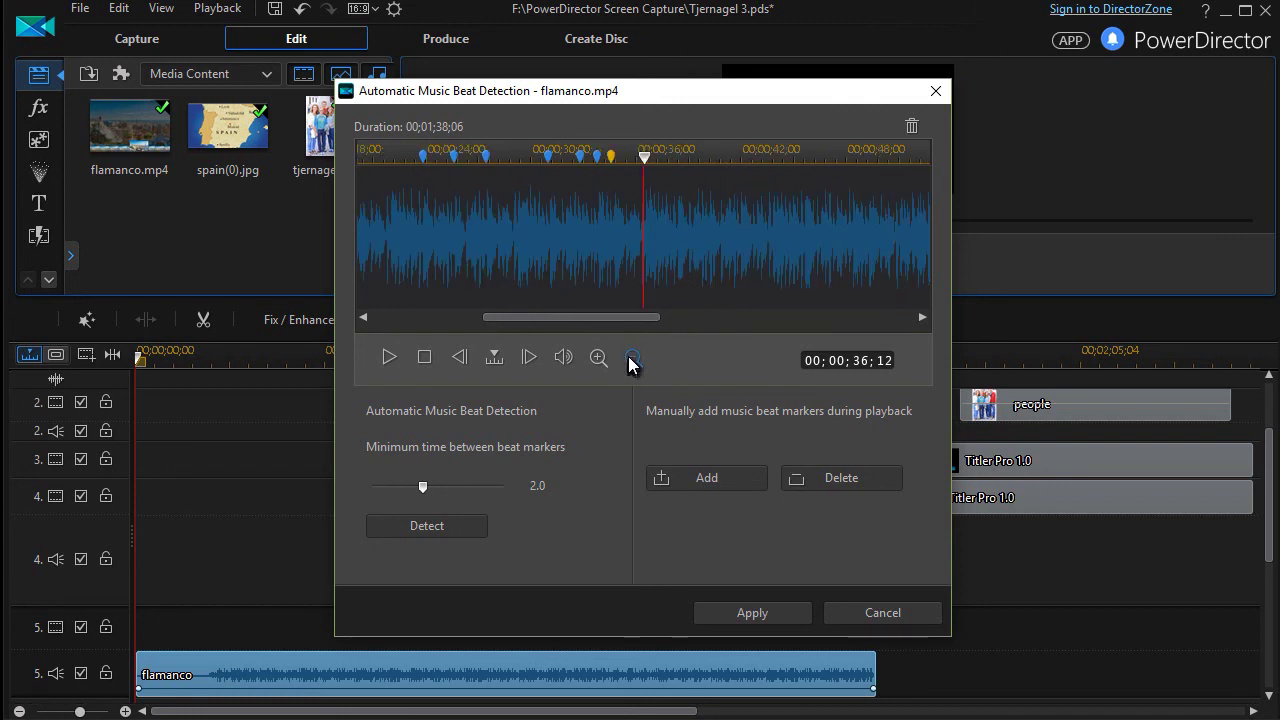
pyautogui.click(630, 360)
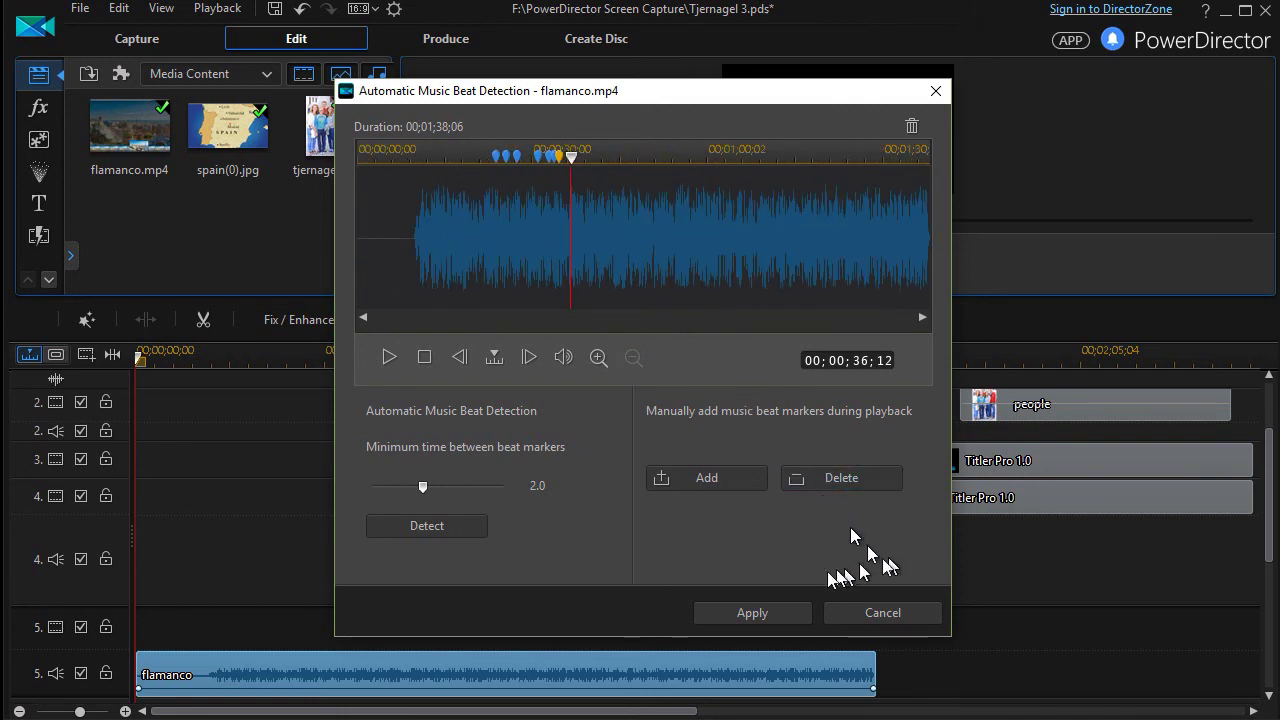
# Step: Apply the beat markers and check them on the timeline ruler, the first at 00;00;23;26
pyautogui.click(758, 614)
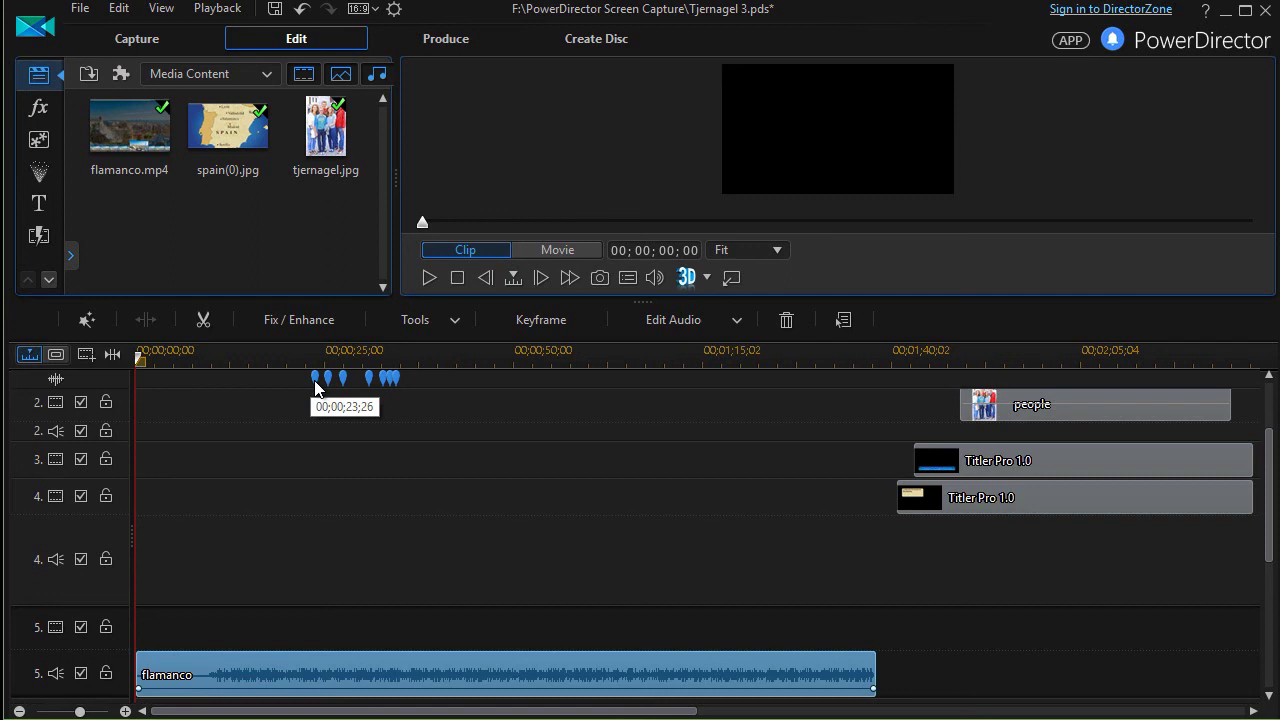
pyautogui.moveTo(316, 388)
pyautogui.mouseDown()
pyautogui.moveTo(206, 380)
pyautogui.moveTo(350, 380)
pyautogui.mouseUp()
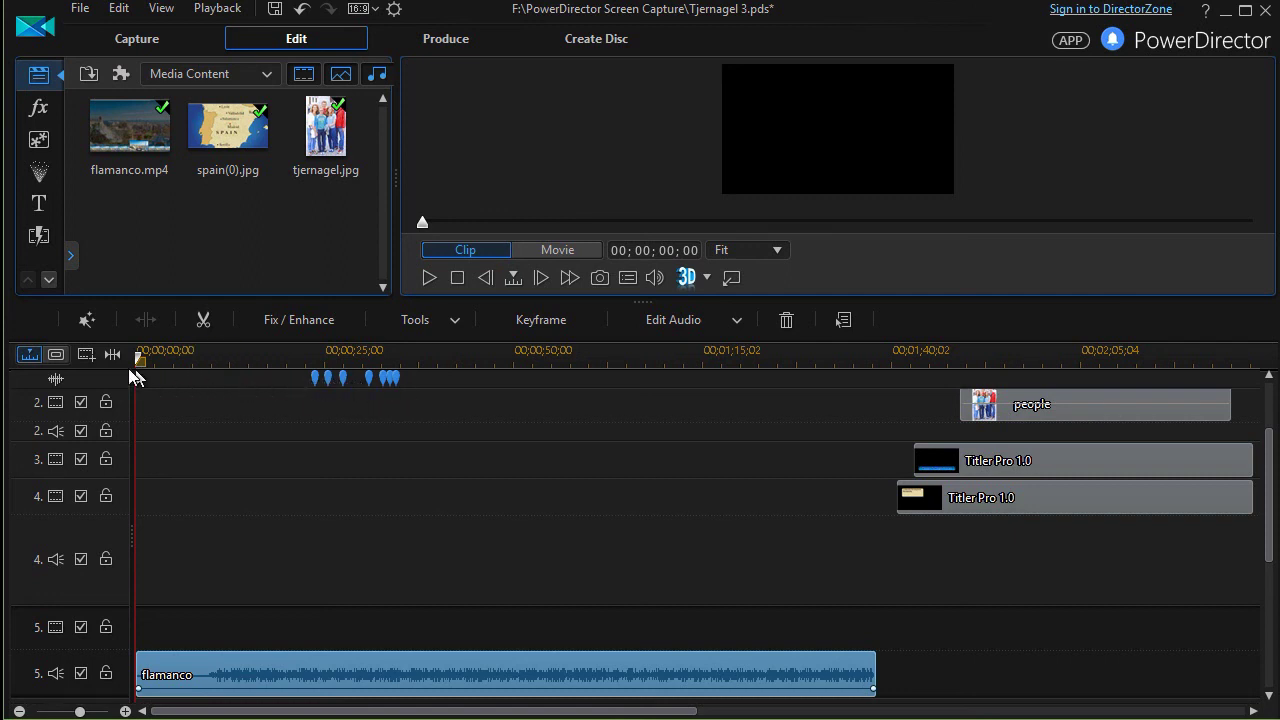